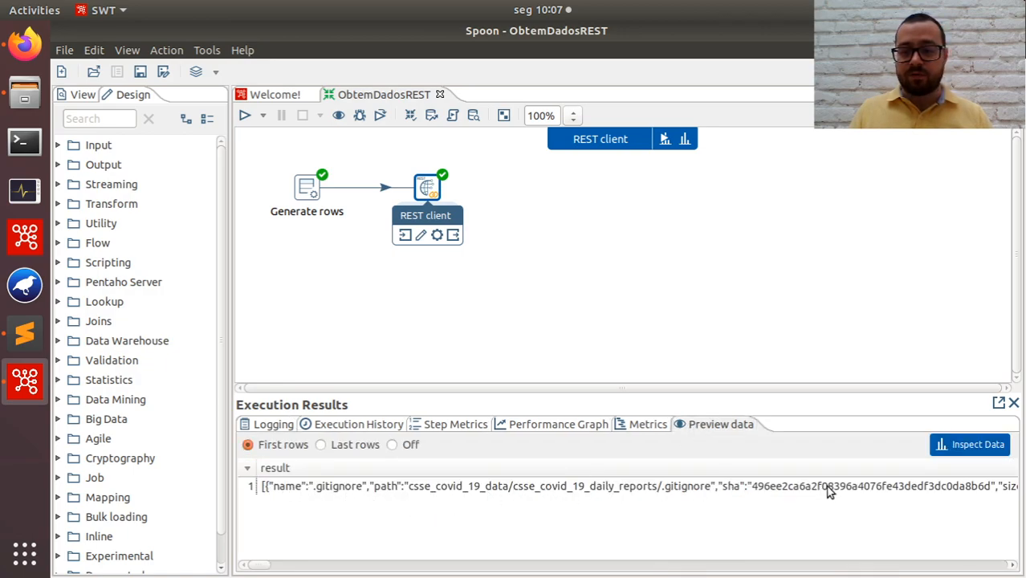
Switch to Firefox and review the sample JSON response for directory content in the GitHub repository contents documentation.
{"action": "left_click", "coordinate": [25, 63]}
{"action": "scroll", "coordinate": [421, 282], "scroll_direction": "down", "scroll_amount": 7}
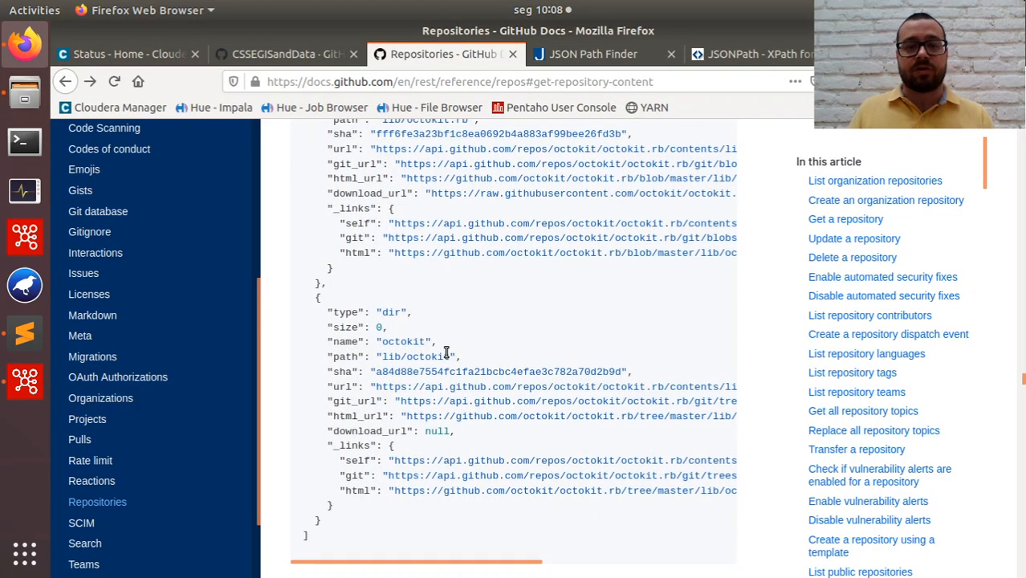
{"action": "scroll", "coordinate": [434, 351], "scroll_direction": "up", "scroll_amount": 4}
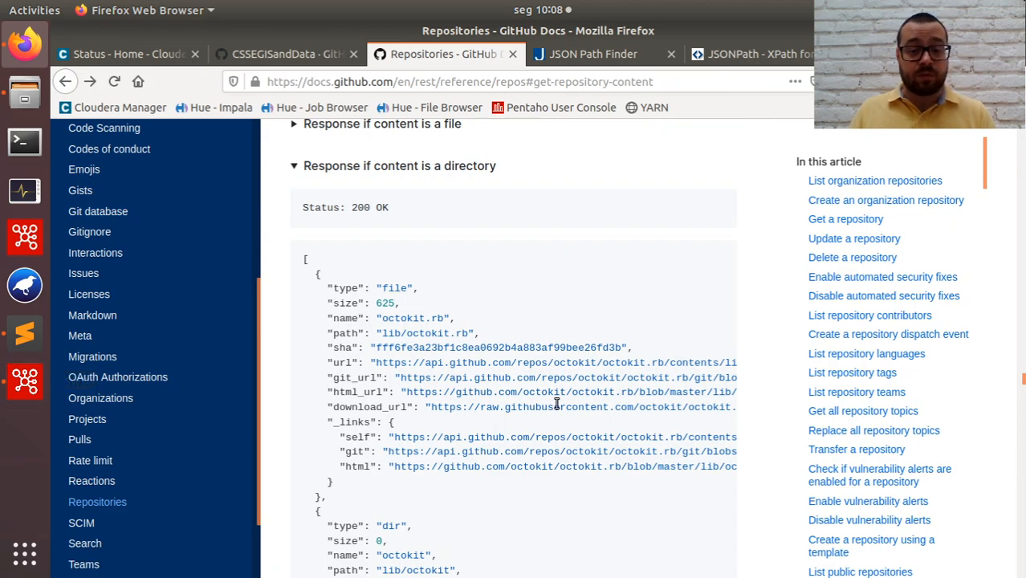
Switch back to Spoon, add a JSON input step beside the REST client, and connect the REST client to it.
{"action": "left_click", "coordinate": [25, 386]}
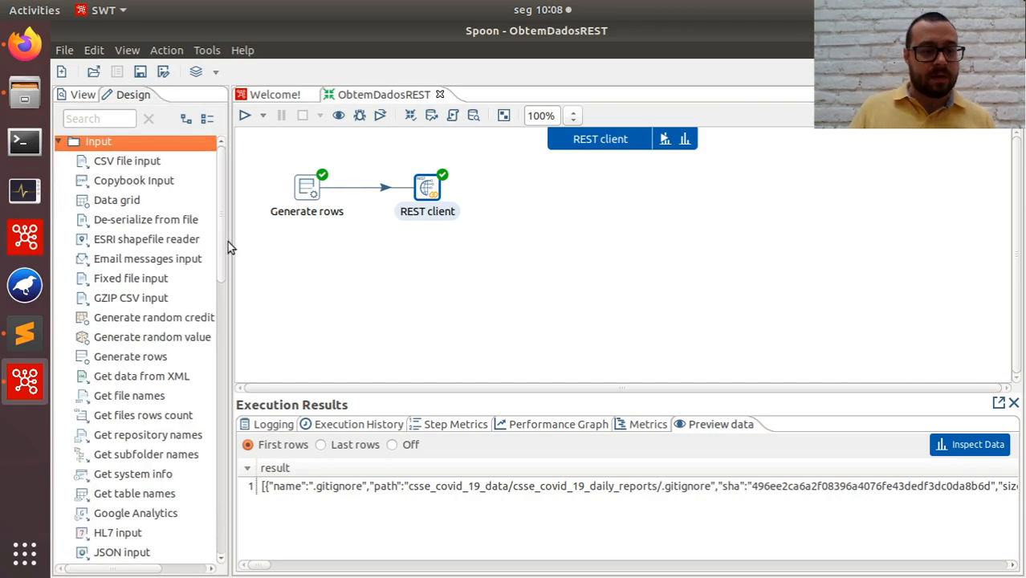
{"action": "left_click_drag", "start_coordinate": [224, 227], "coordinate": [221, 312]}
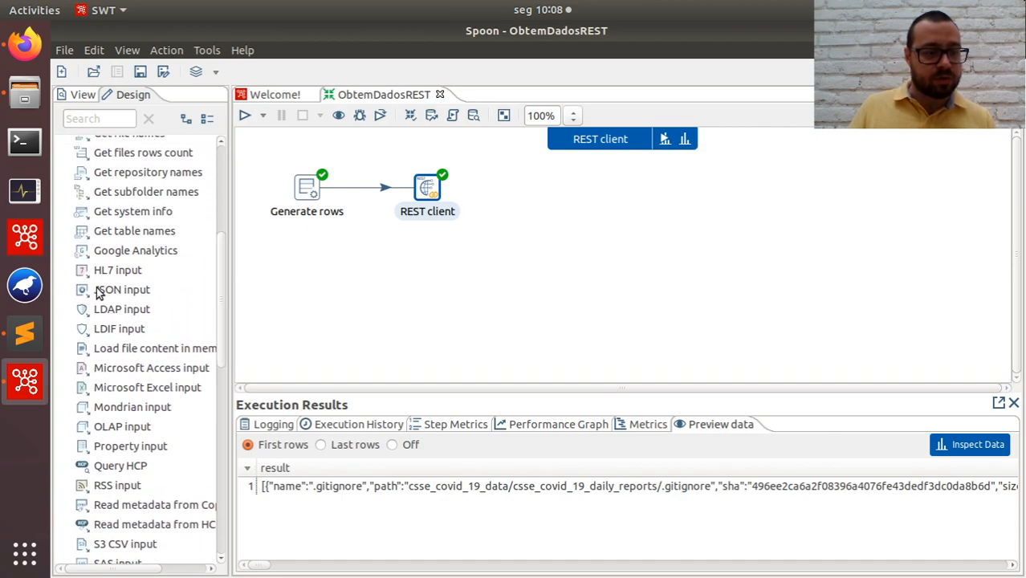
{"action": "left_click_drag", "start_coordinate": [104, 290], "coordinate": [549, 191]}
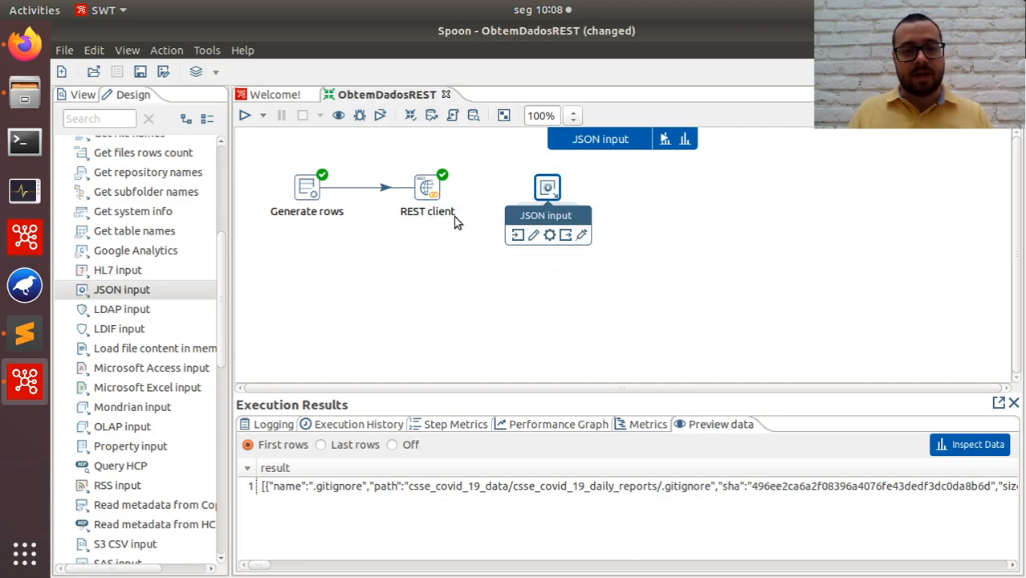
{"action": "left_click", "coordinate": [427, 197]}
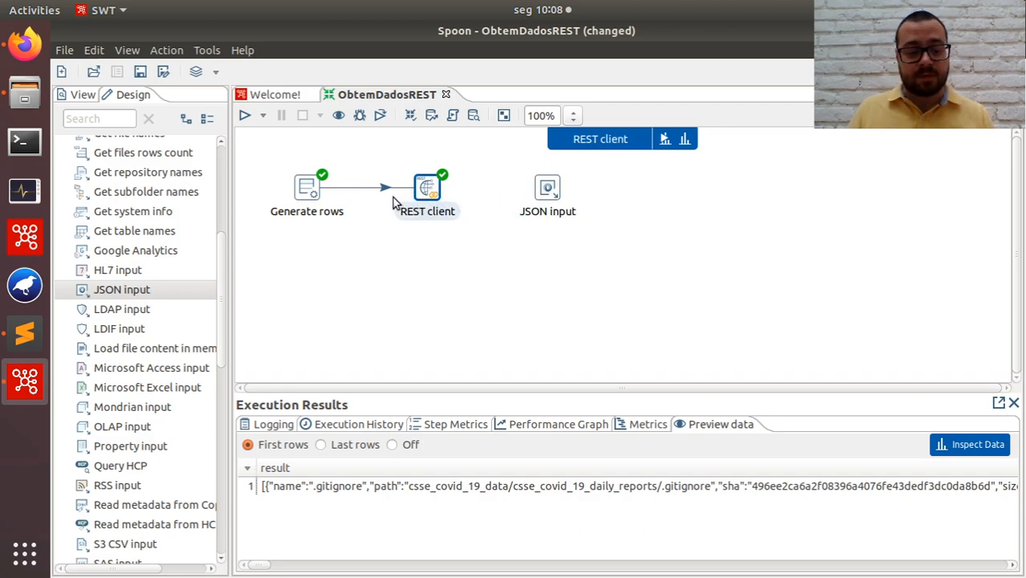
{"action": "mouse_move", "coordinate": [432, 191]}
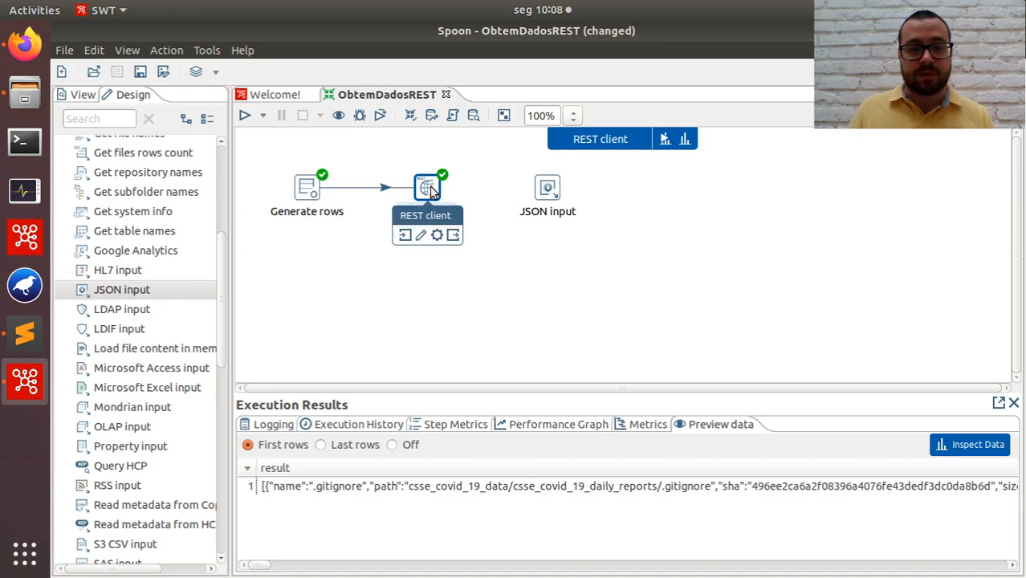
{"action": "left_click_drag", "start_coordinate": [449, 197], "coordinate": [548, 186]}
{"action": "left_click", "coordinate": [577, 198]}
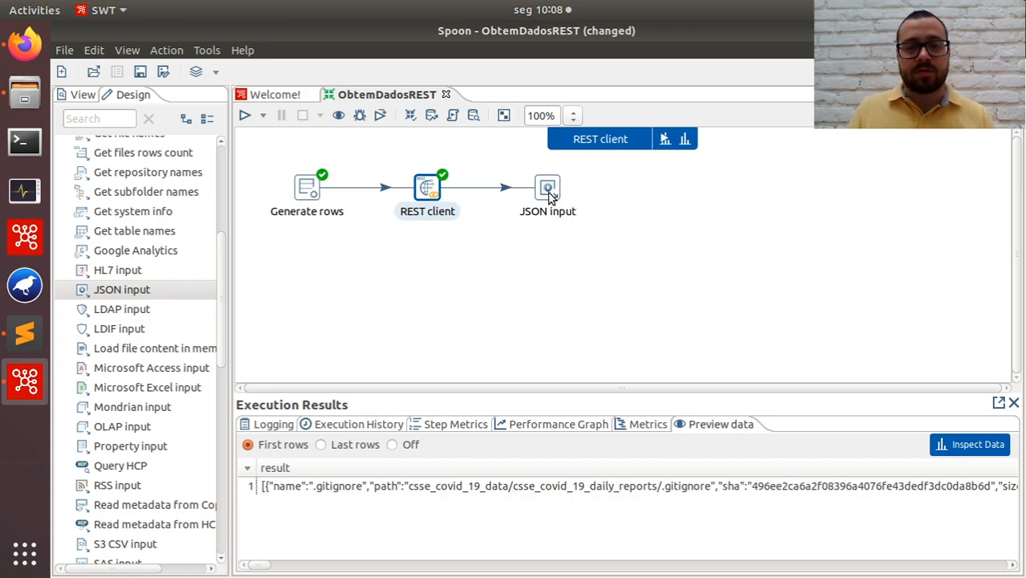
Configure the JSON input step to read its source from the previous step's result field without passing that field downstream.
{"action": "left_click", "coordinate": [547, 192]}
{"action": "double_click", "coordinate": [548, 192]}
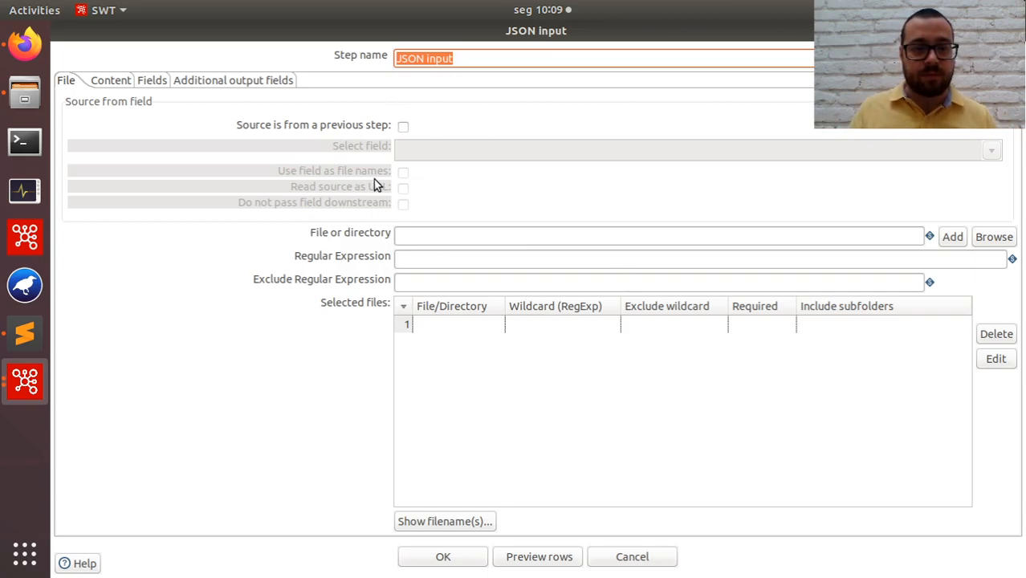
{"action": "left_click", "coordinate": [403, 128]}
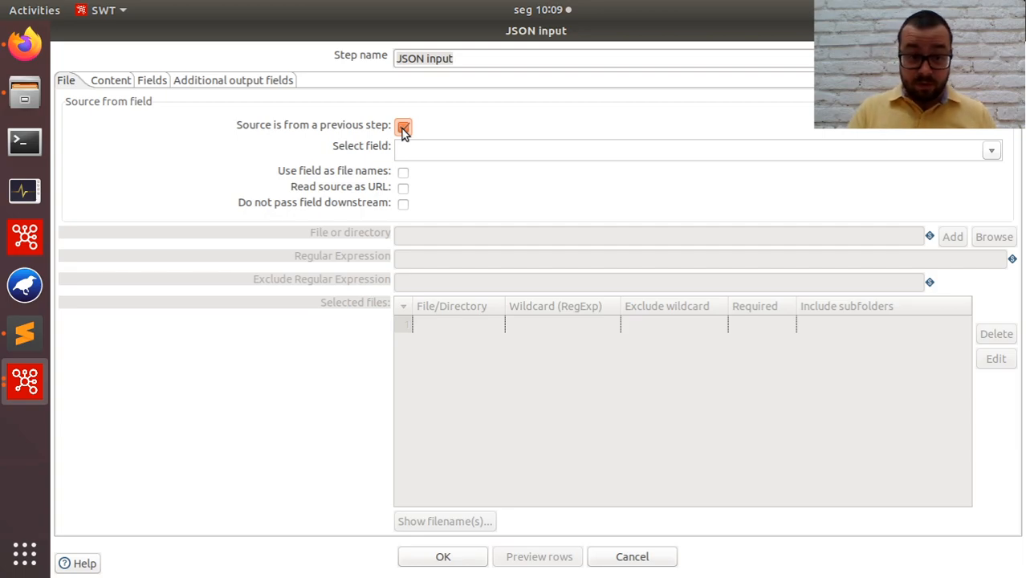
{"action": "left_click", "coordinate": [992, 153]}
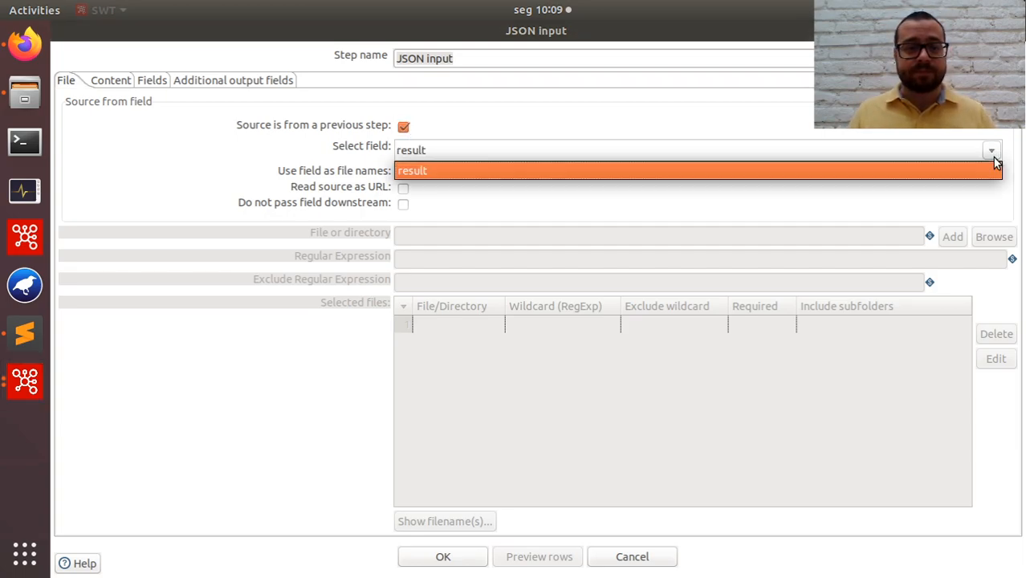
{"action": "left_click", "coordinate": [427, 169]}
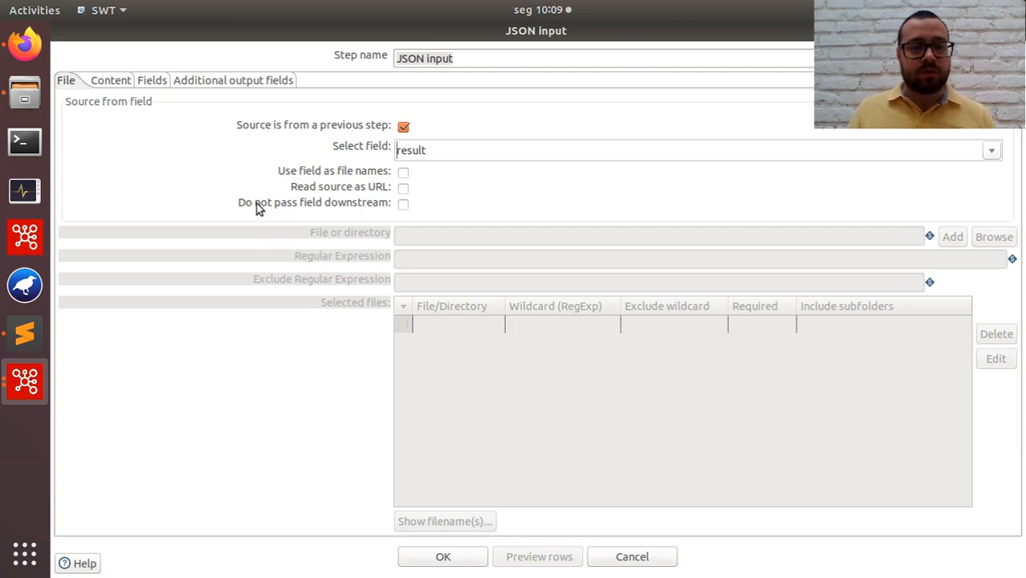
{"action": "left_click", "coordinate": [403, 206]}
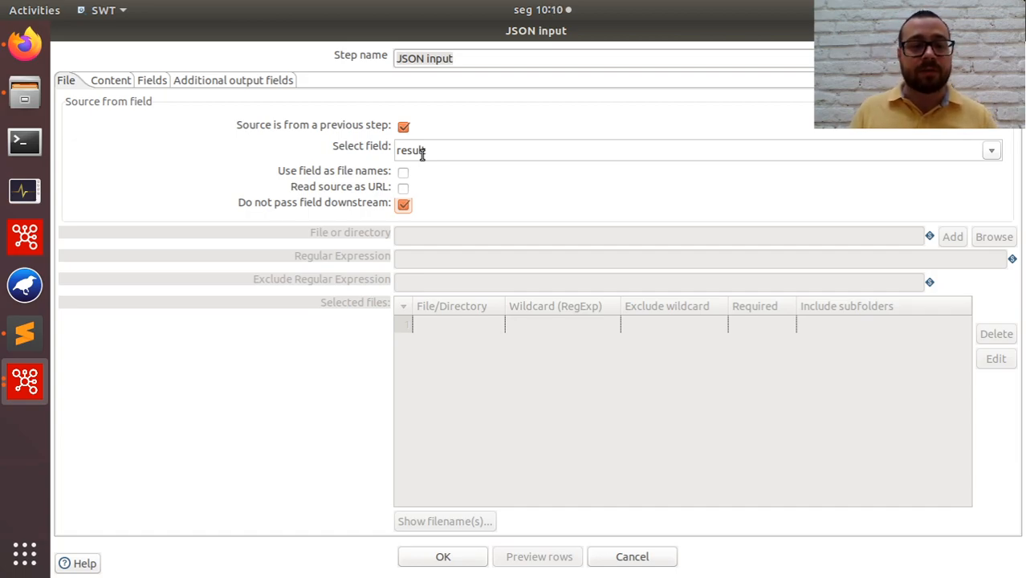
Try to select the JSON input step's output fields from its parsed source, and recheck the source settings.
{"action": "left_click", "coordinate": [113, 83]}
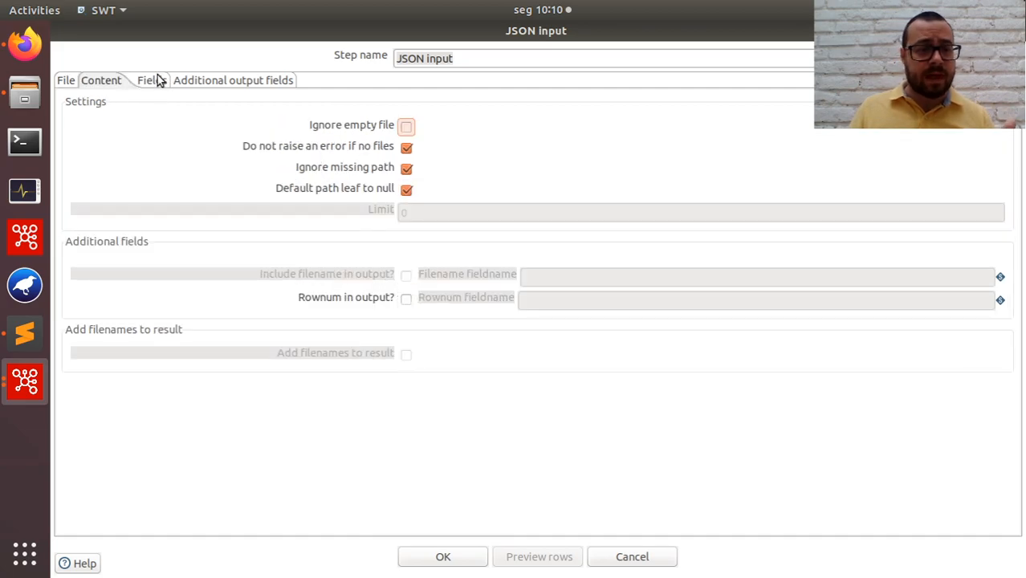
{"action": "left_click", "coordinate": [151, 84]}
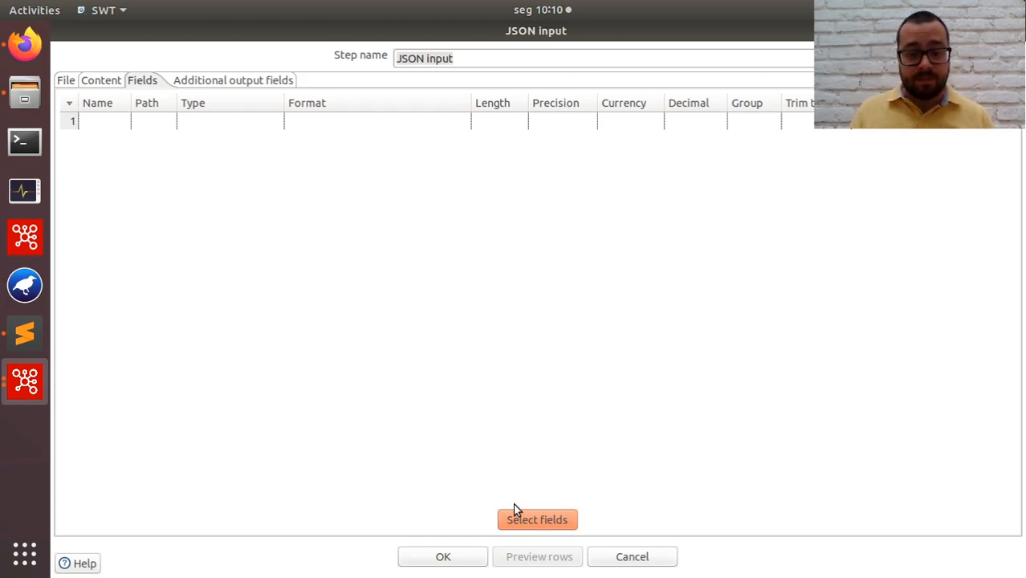
{"action": "left_click", "coordinate": [540, 519]}
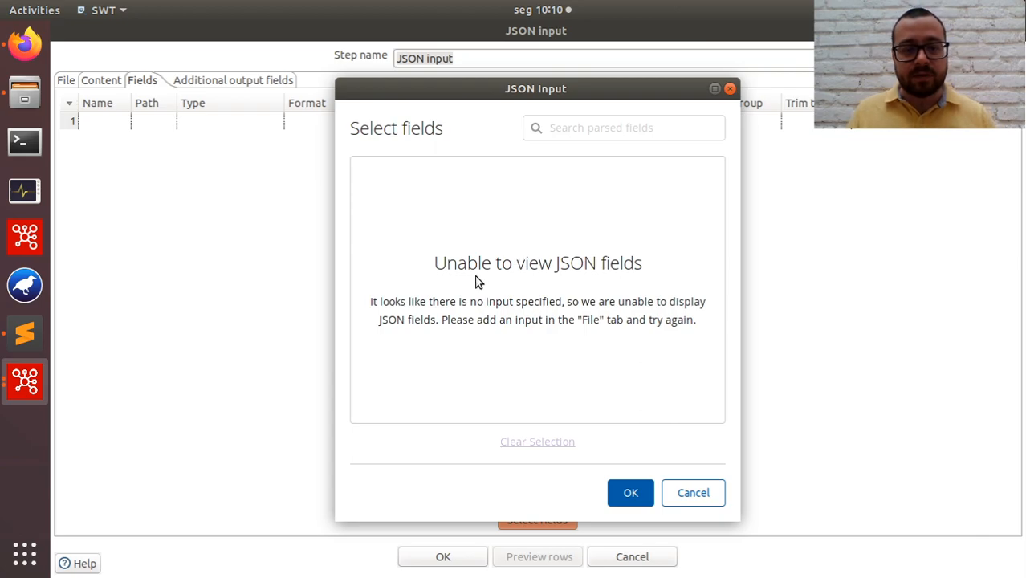
{"action": "left_click_drag", "start_coordinate": [428, 263], "coordinate": [636, 270]}
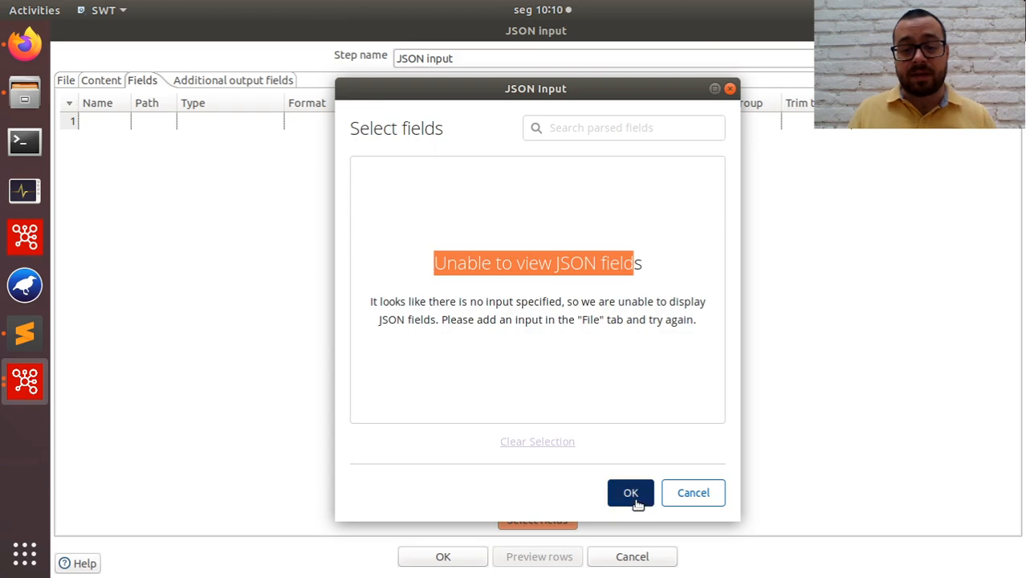
{"action": "left_click", "coordinate": [679, 493]}
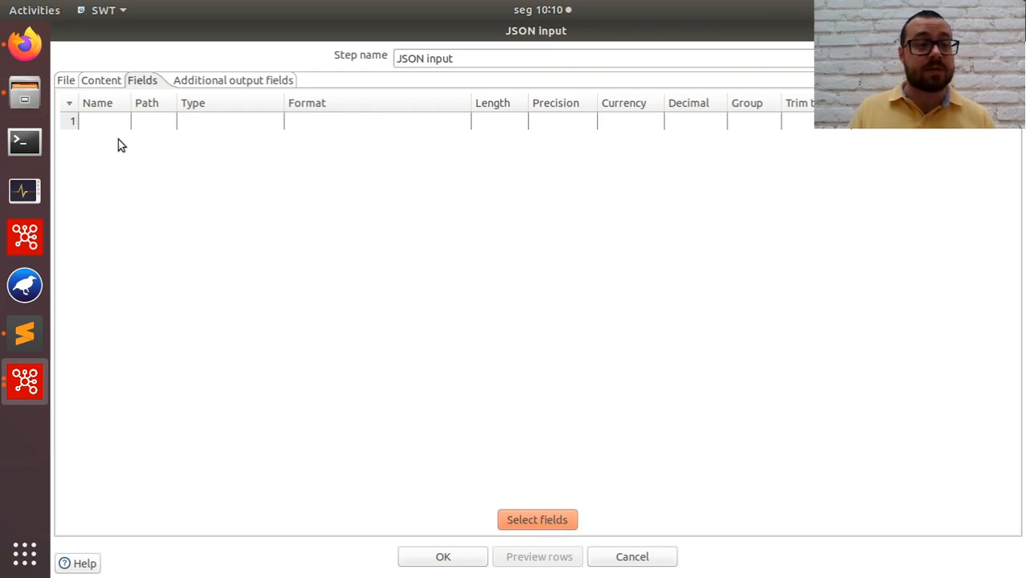
{"action": "left_click", "coordinate": [65, 81]}
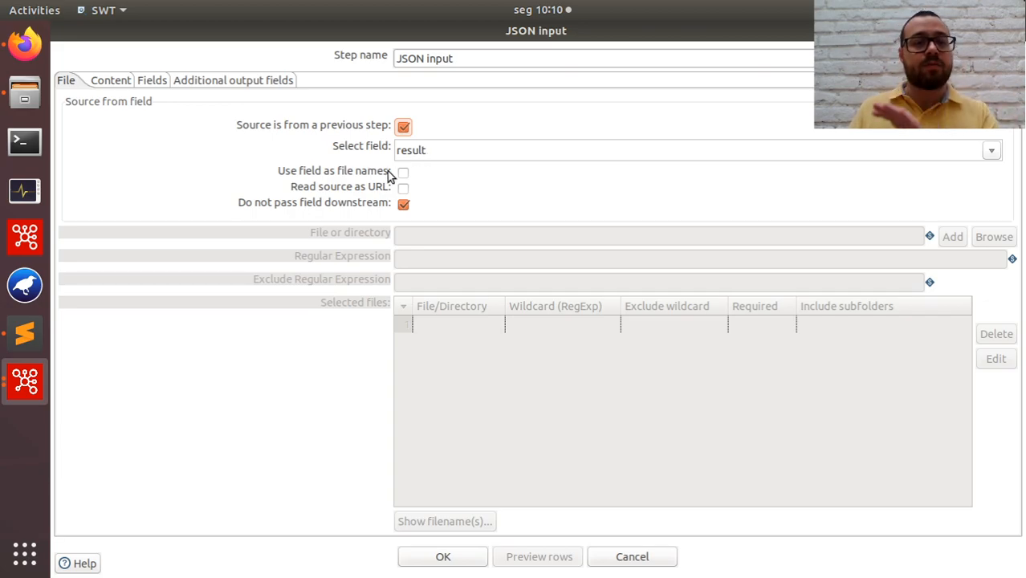
{"action": "left_click", "coordinate": [149, 80]}
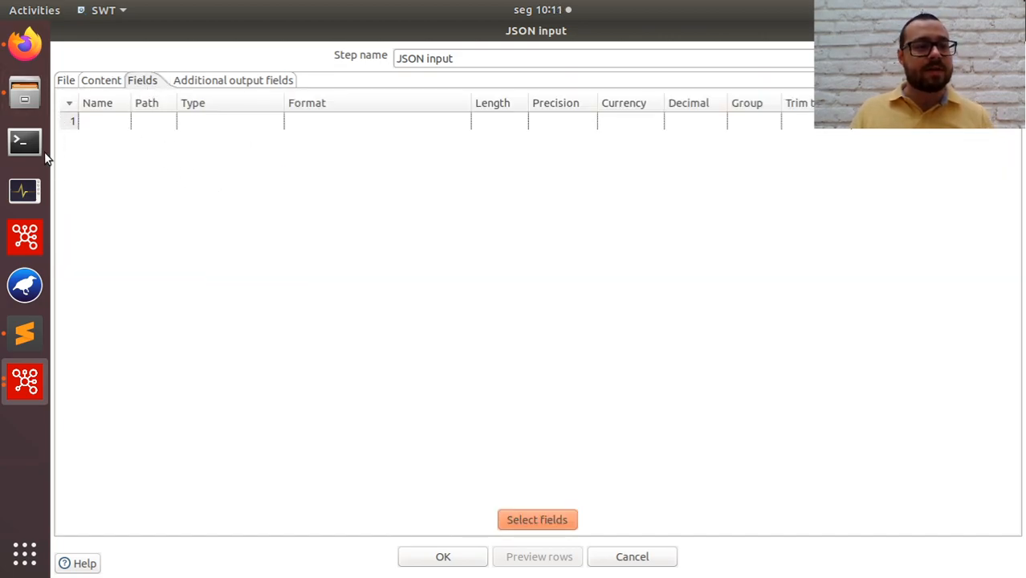
Copy the complete sample directory response from the GitHub documentation in Firefox into the empty Sublime Text document.
{"action": "left_click", "coordinate": [22, 49]}
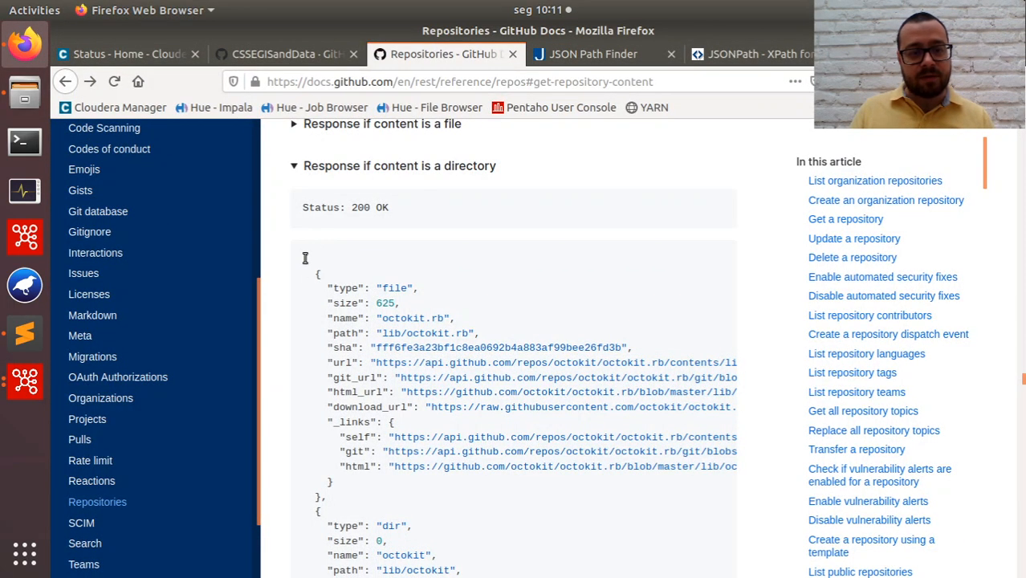
{"action": "left_click_drag", "start_coordinate": [304, 257], "coordinate": [353, 440]}
{"action": "key", "text": "ctrl+c"}
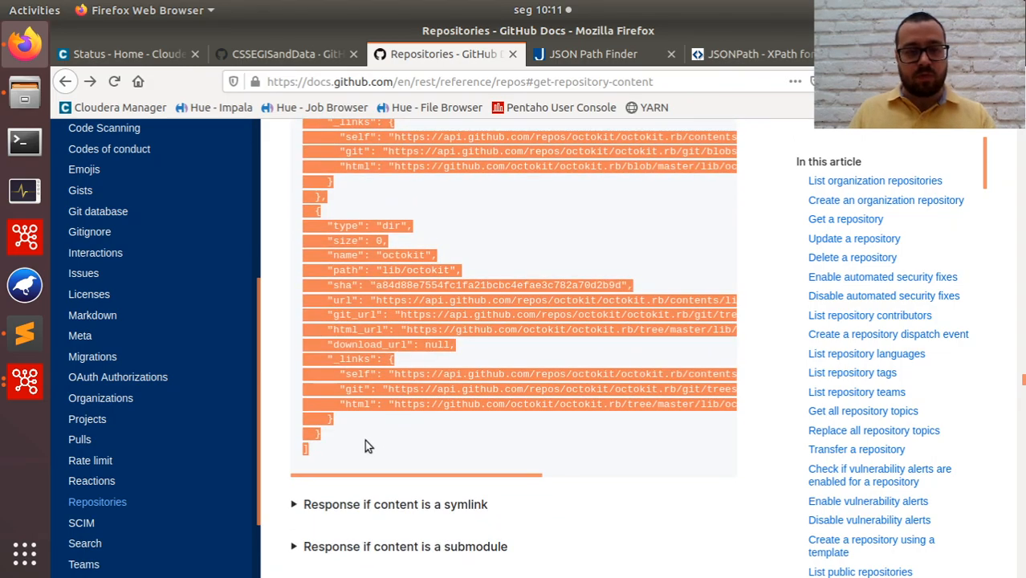
{"action": "scroll", "coordinate": [469, 340], "scroll_direction": "up", "scroll_amount": 3}
{"action": "scroll", "coordinate": [468, 346], "scroll_direction": "up", "scroll_amount": 3}
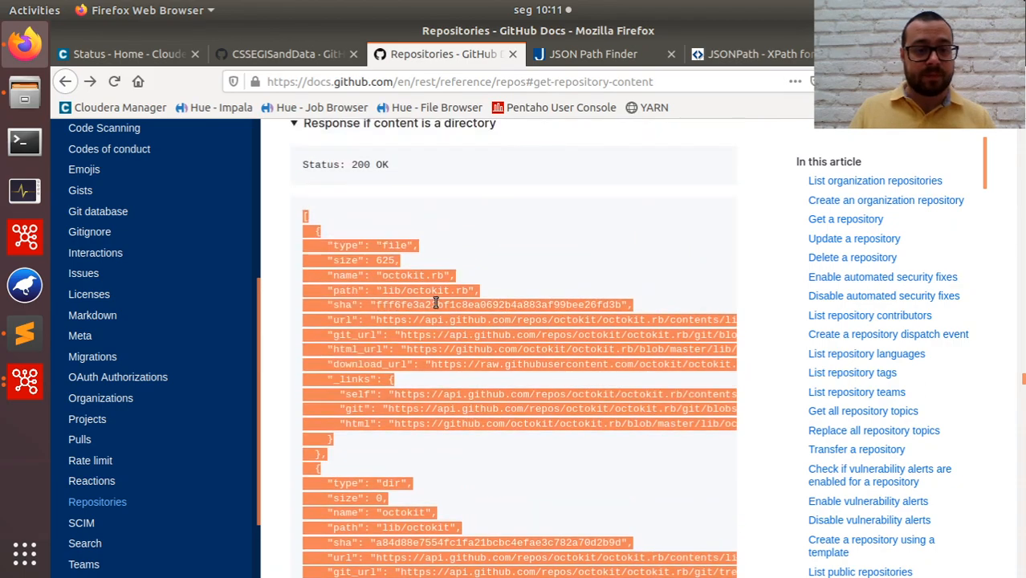
{"action": "left_click", "coordinate": [25, 332]}
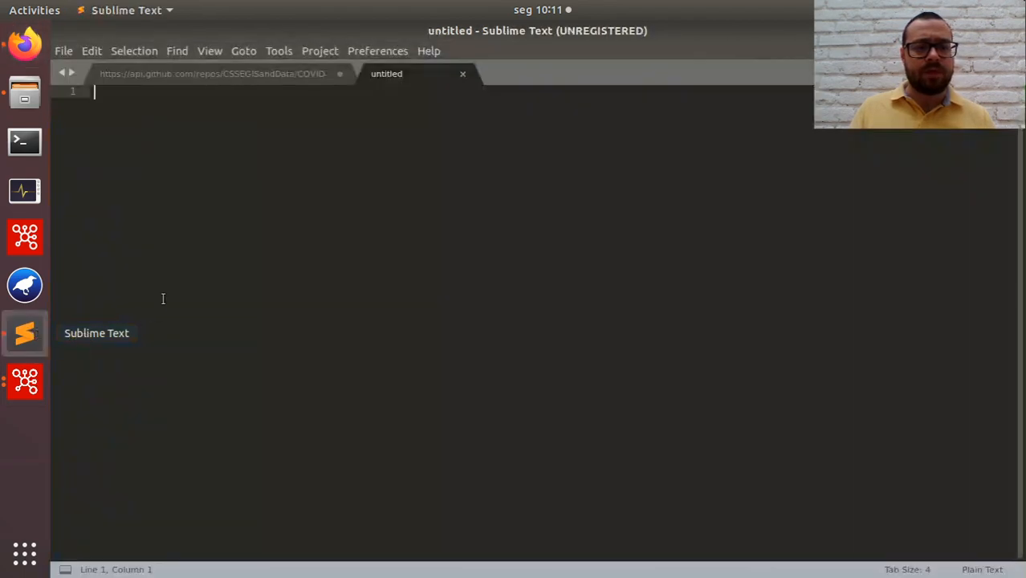
{"action": "key", "text": "ctrl+v"}
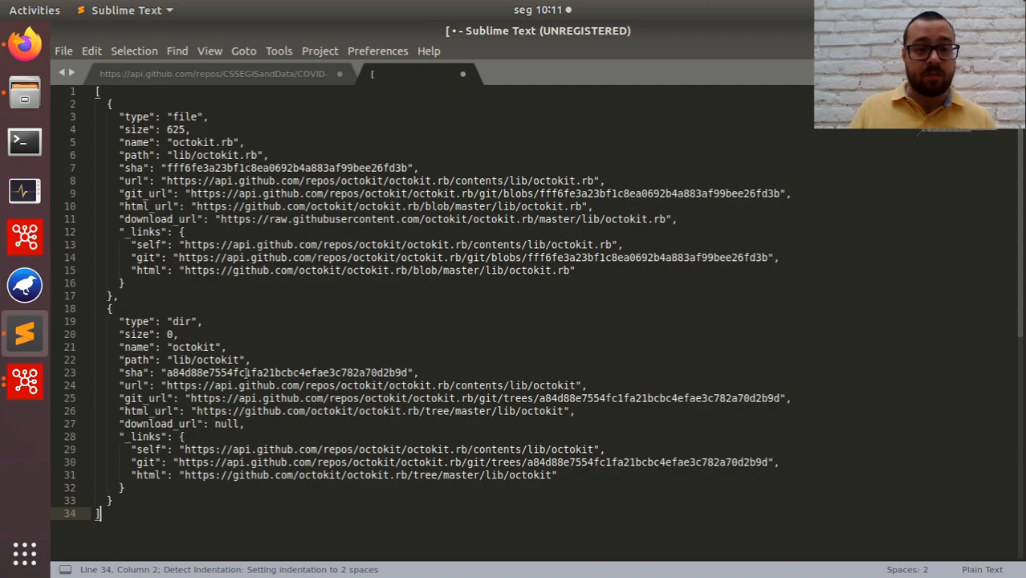
{"action": "left_click", "coordinate": [172, 142]}
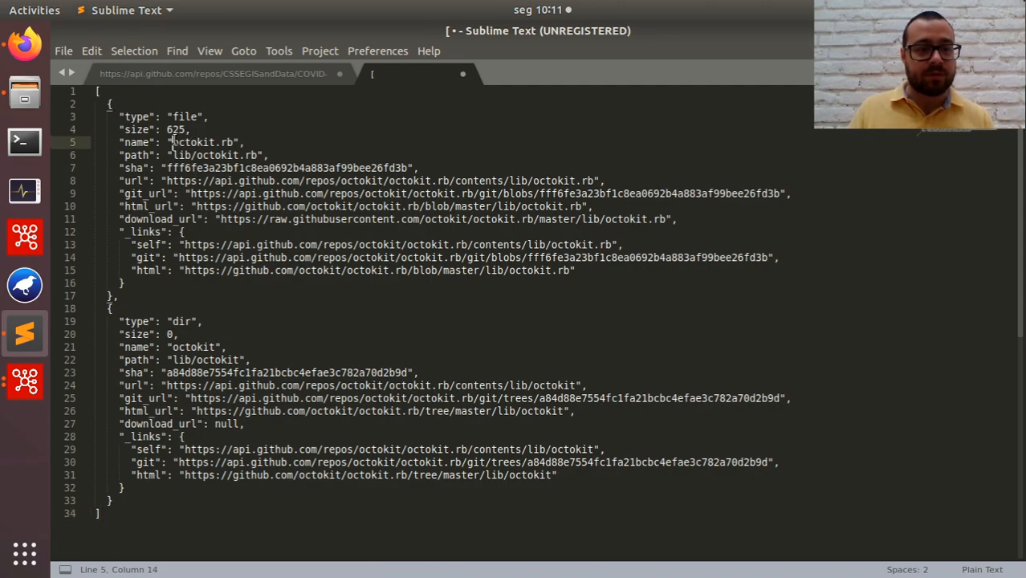
{"action": "left_click_drag", "start_coordinate": [172, 142], "coordinate": [234, 155]}
{"action": "left_click_drag", "start_coordinate": [185, 360], "coordinate": [243, 386]}
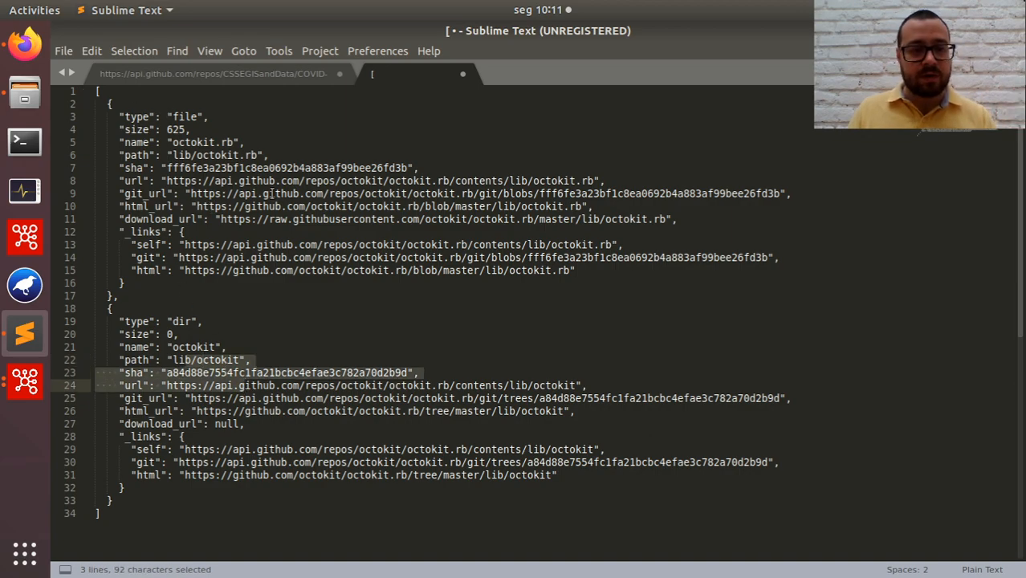
{"action": "key", "text": "Right"}
Save the pasted JSON as sample.json in the Expresso folder on the Desktop.
{"action": "key", "text": "ctrl+s"}
{"action": "left_click", "coordinate": [147, 130]}
{"action": "double_click", "coordinate": [376, 172]}
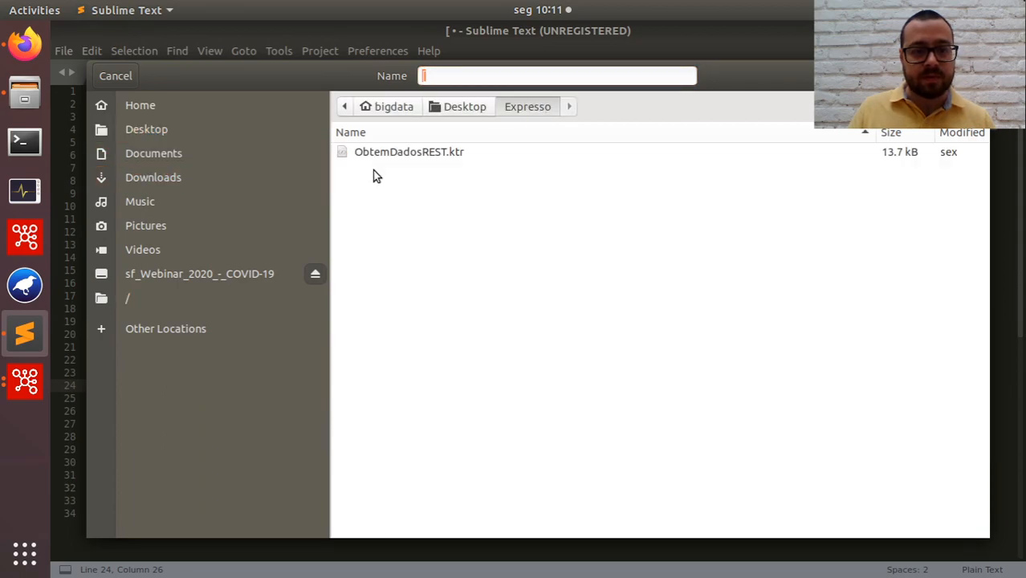
{"action": "type", "text": "sample.json"}
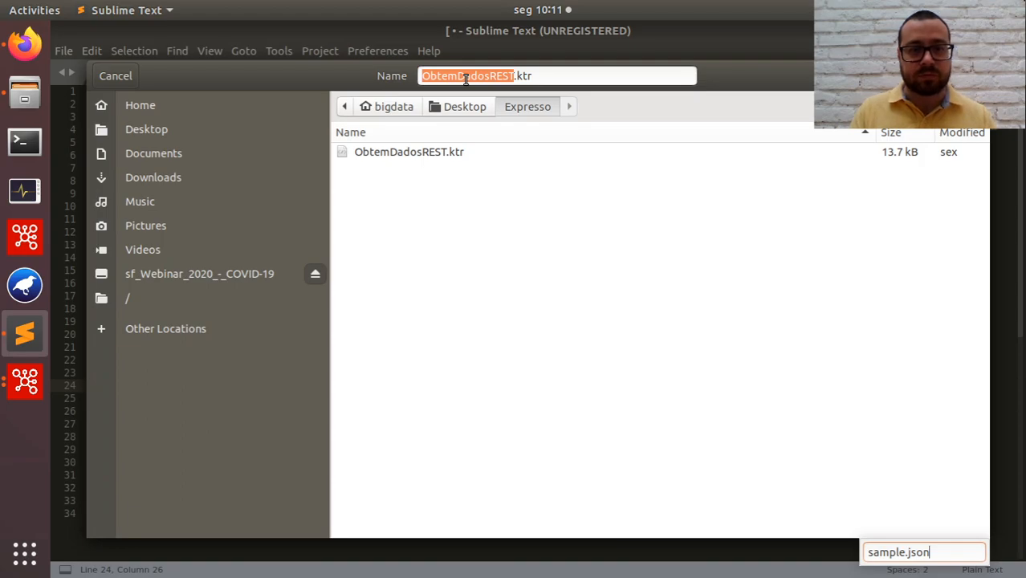
{"action": "left_click", "coordinate": [492, 81]}
{"action": "left_click_drag", "start_coordinate": [544, 78], "coordinate": [447, 61]}
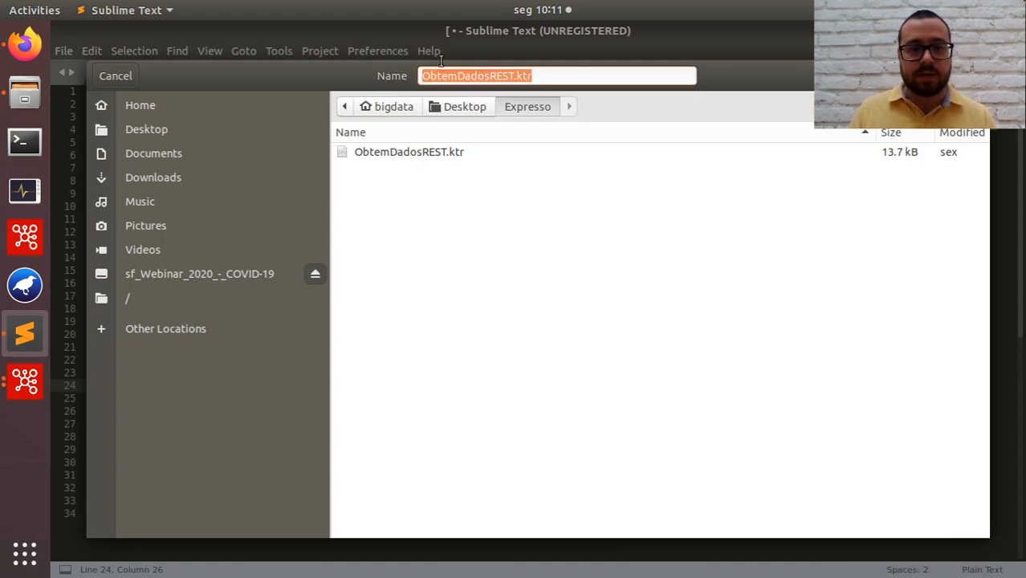
{"action": "type", "text": "sample.json"}
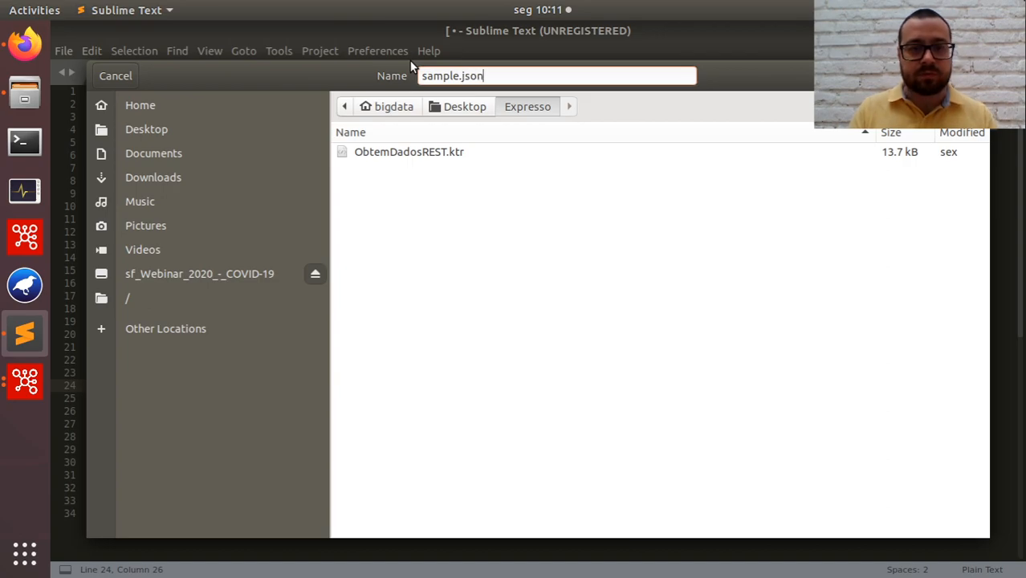
{"action": "key", "text": "Return"}
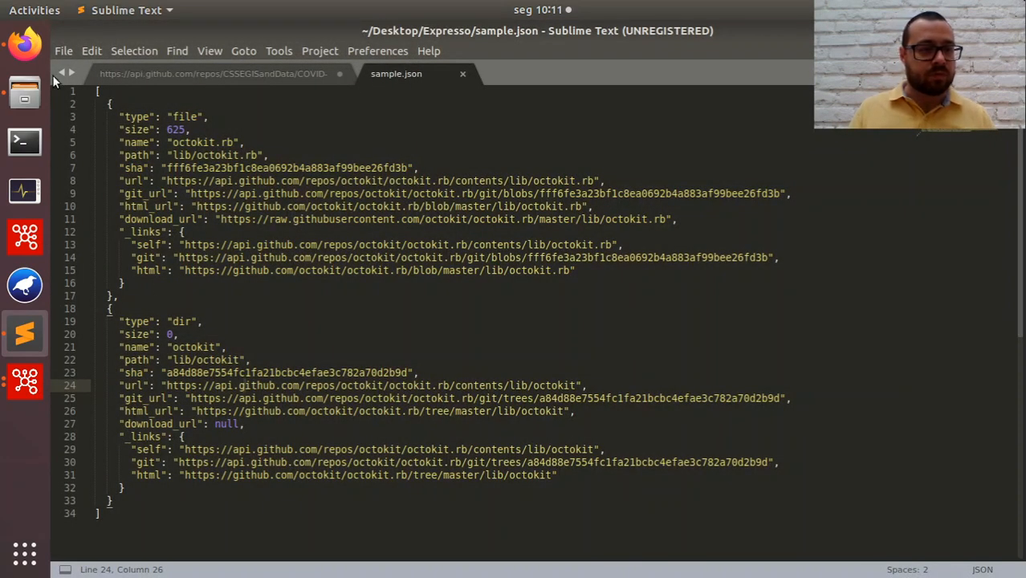
Return to the JSON input step's settings in Spoon and turn off reading the source from a previous step.
{"action": "left_click", "coordinate": [25, 46]}
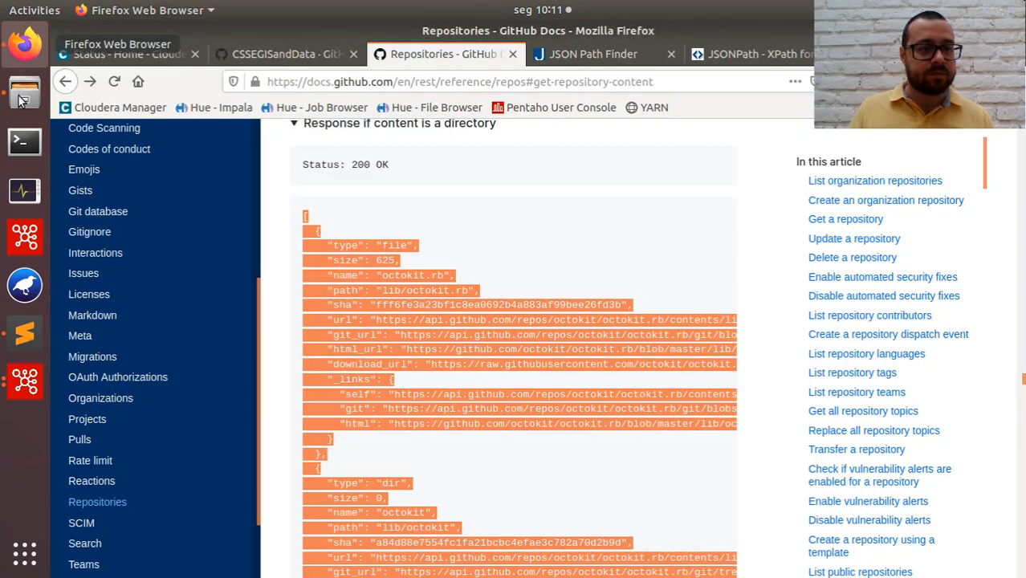
{"action": "left_click", "coordinate": [25, 382]}
{"action": "left_click", "coordinate": [157, 331]}
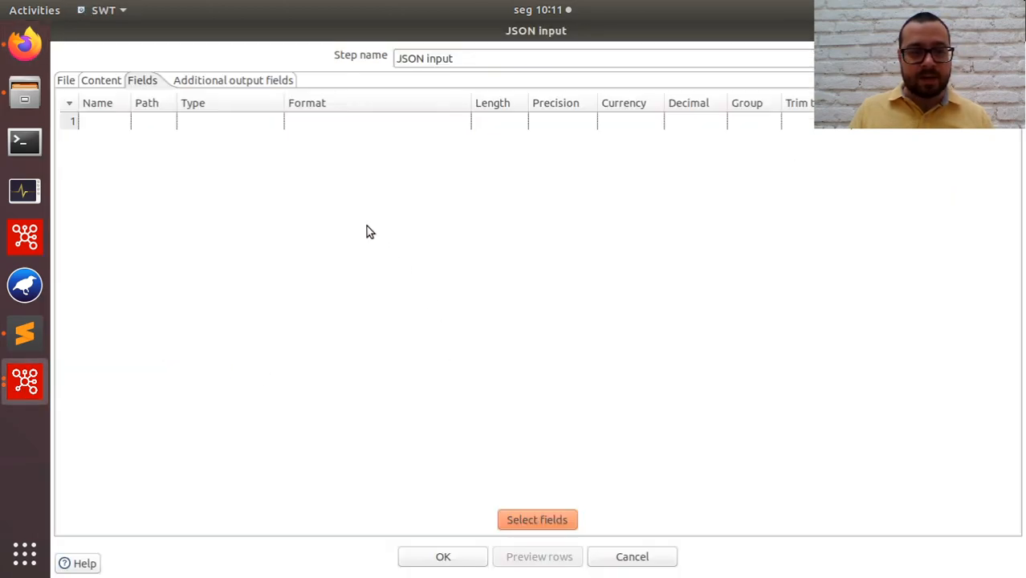
{"action": "left_click", "coordinate": [67, 83]}
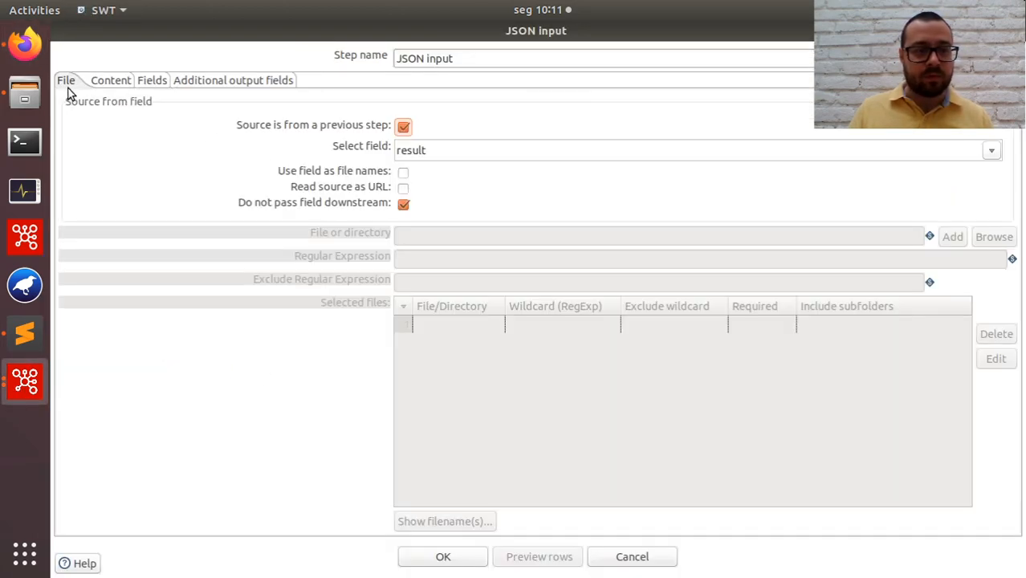
{"action": "left_click", "coordinate": [403, 127]}
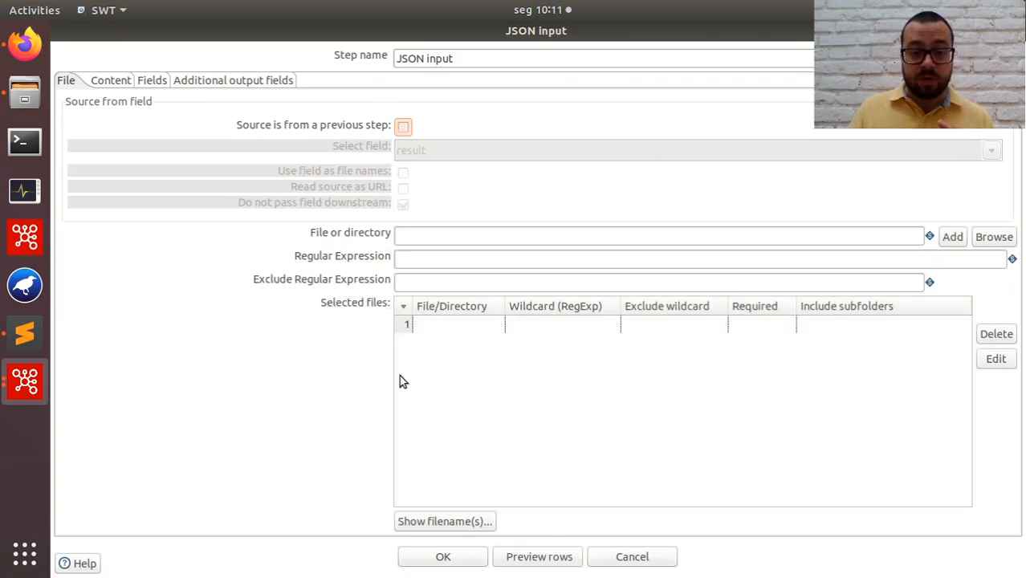
Add sample.json from the Desktop's Expresso folder to the JSON input step's selected files.
{"action": "left_click", "coordinate": [991, 239]}
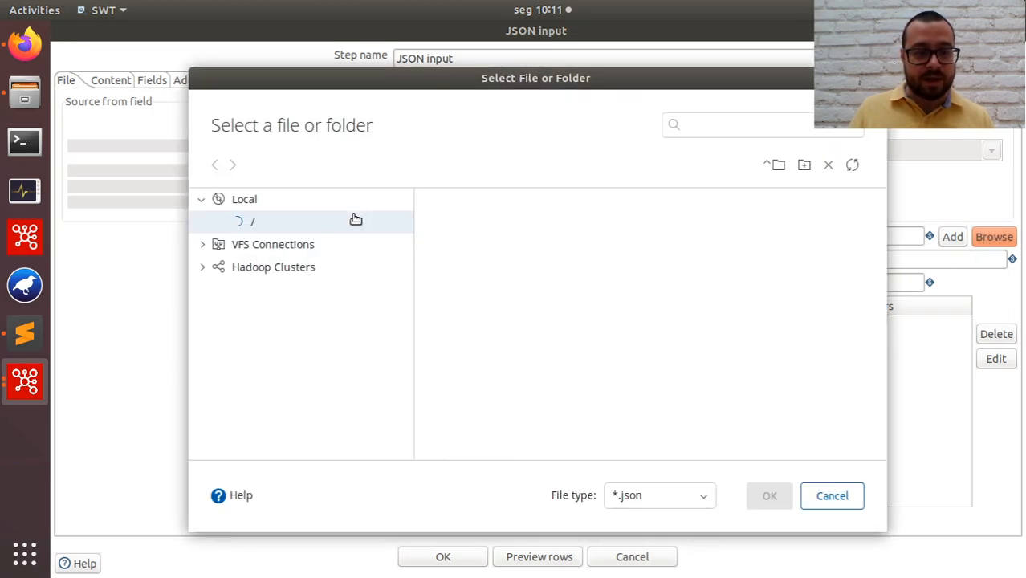
{"action": "left_click", "coordinate": [355, 220]}
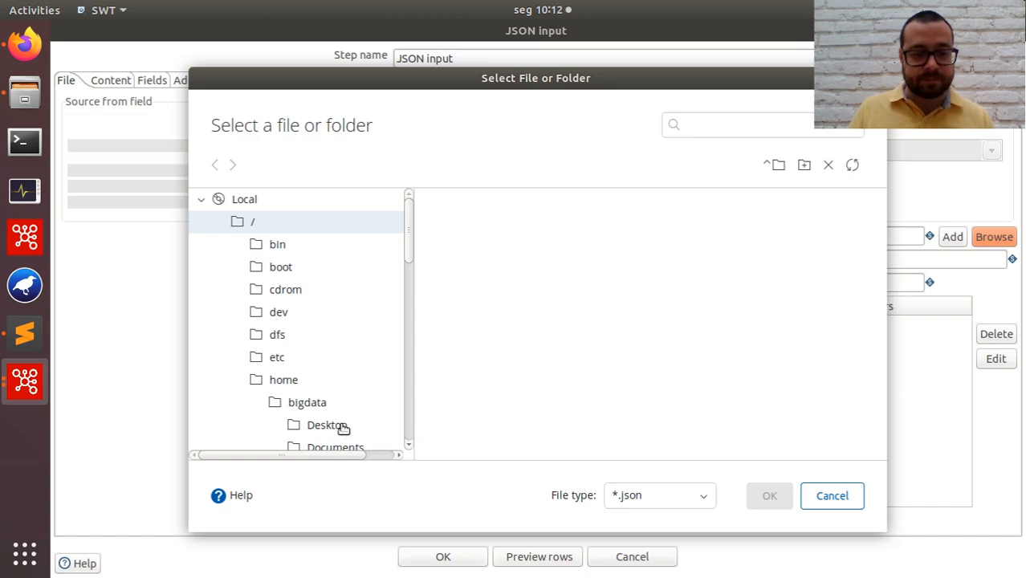
{"action": "left_click", "coordinate": [343, 440]}
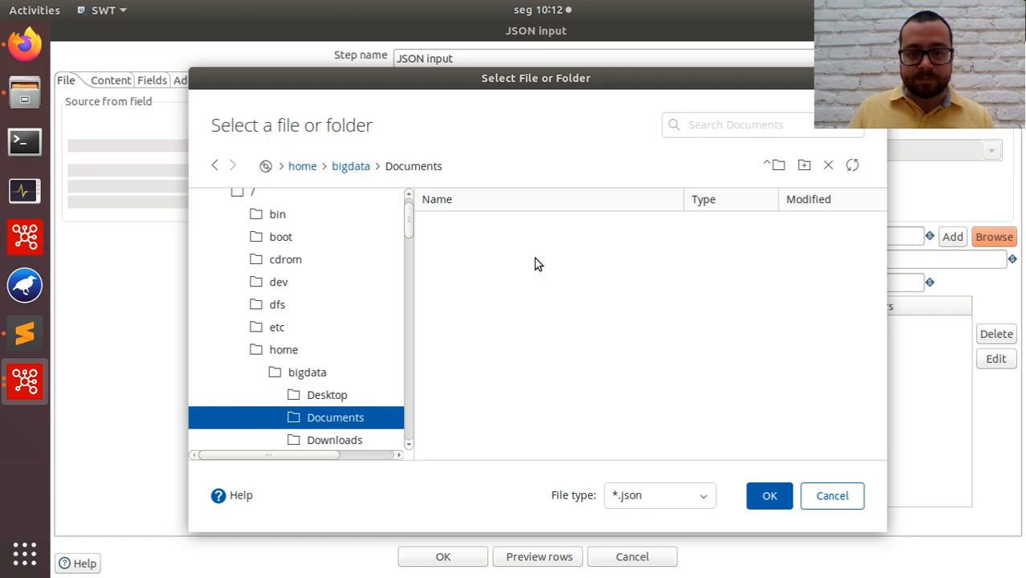
{"action": "left_click", "coordinate": [324, 397]}
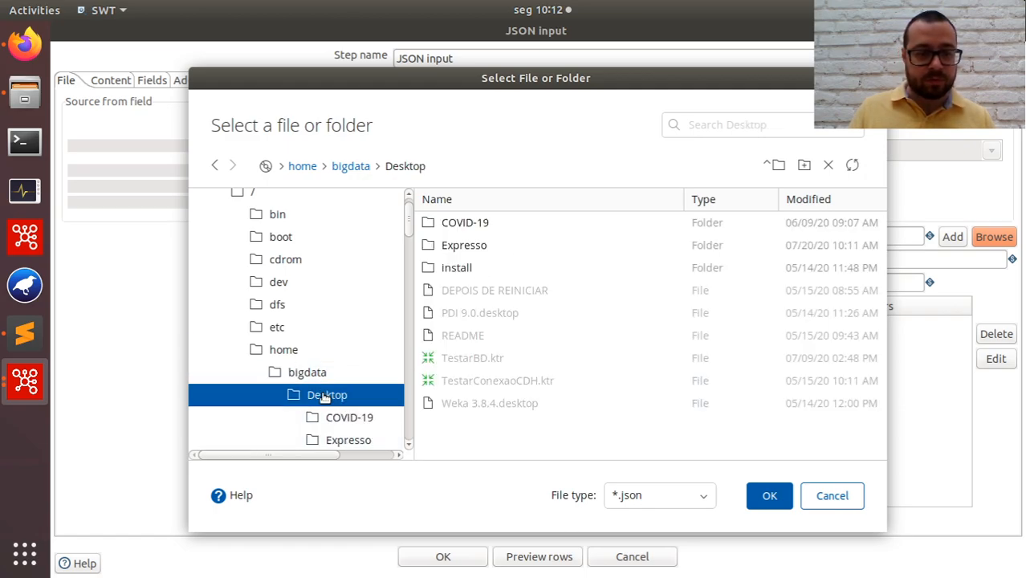
{"action": "double_click", "coordinate": [528, 255]}
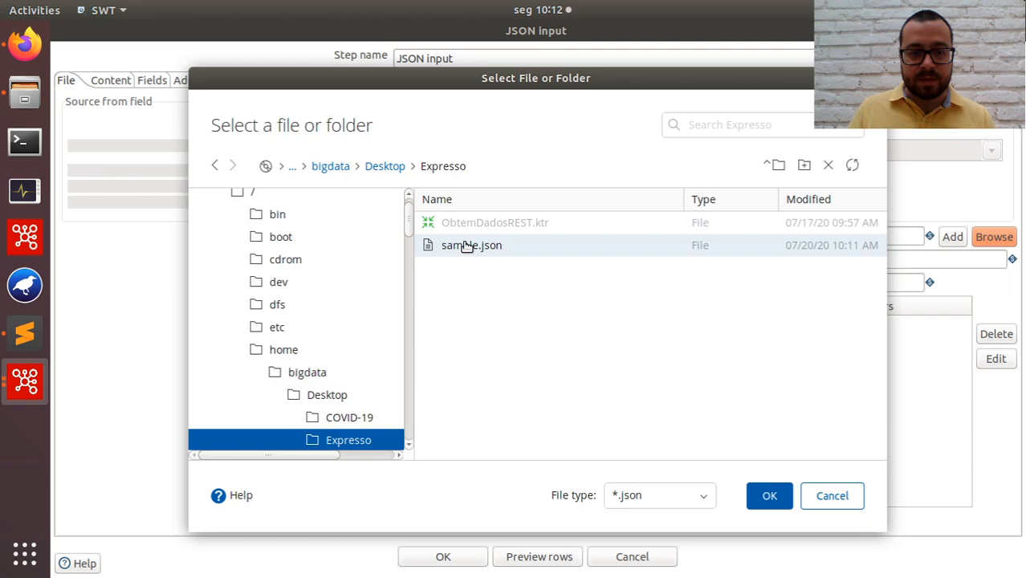
{"action": "left_click", "coordinate": [759, 498]}
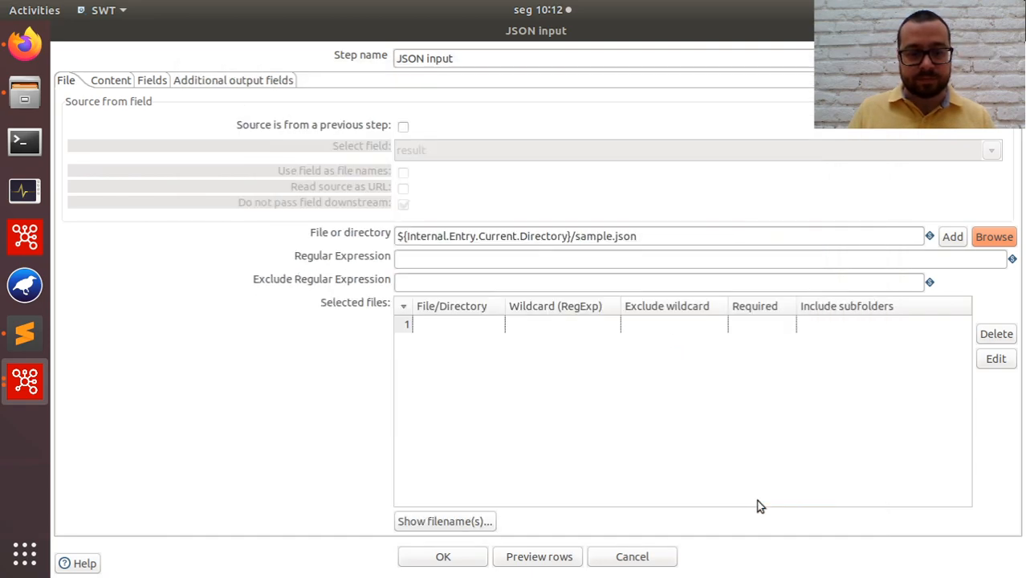
{"action": "left_click", "coordinate": [952, 238]}
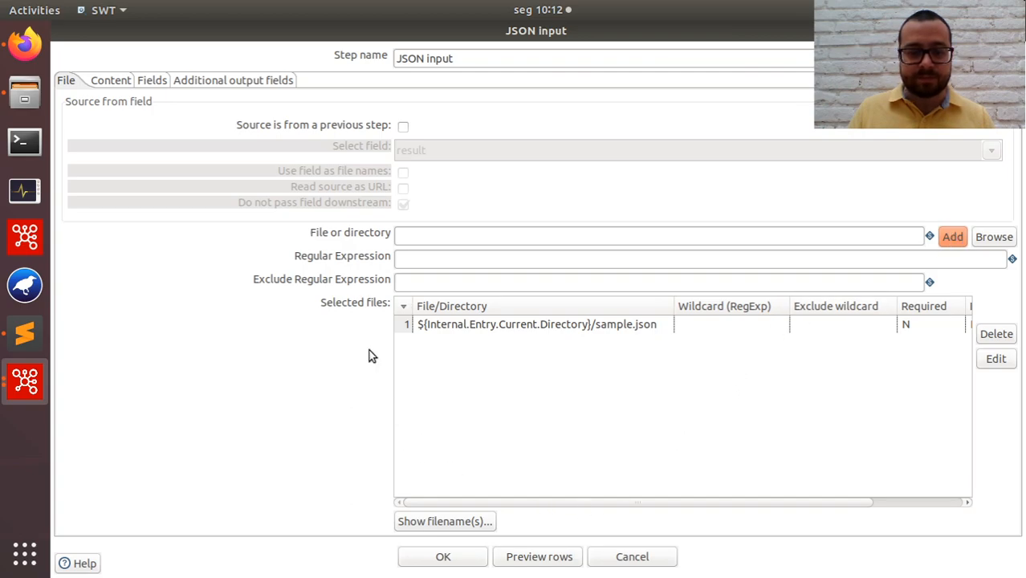
Preview the JSON input step's rows using the sample file with no fields defined, and close the preview.
{"action": "left_click", "coordinate": [535, 558]}
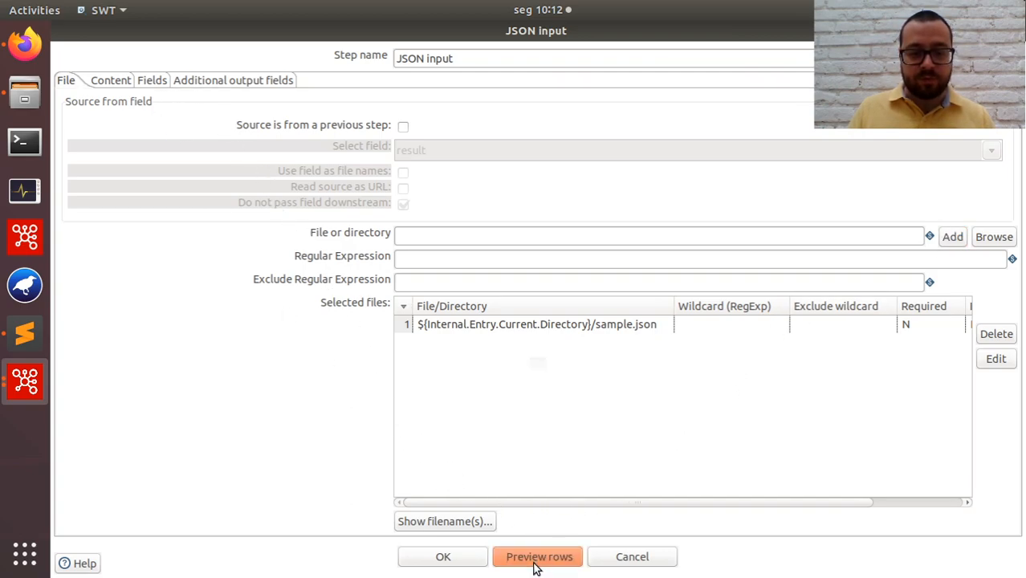
{"action": "left_click", "coordinate": [598, 351]}
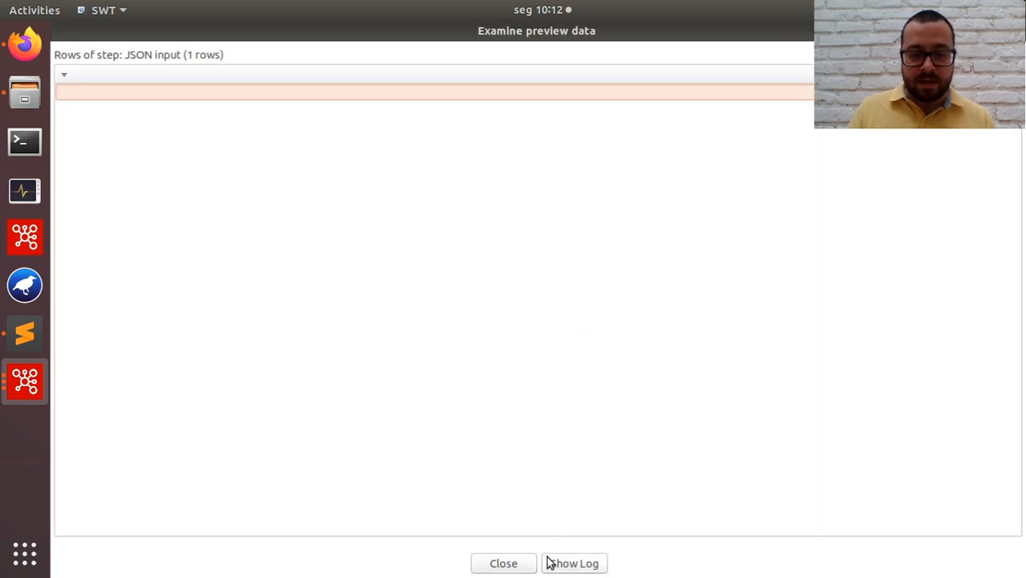
{"action": "left_click", "coordinate": [520, 565]}
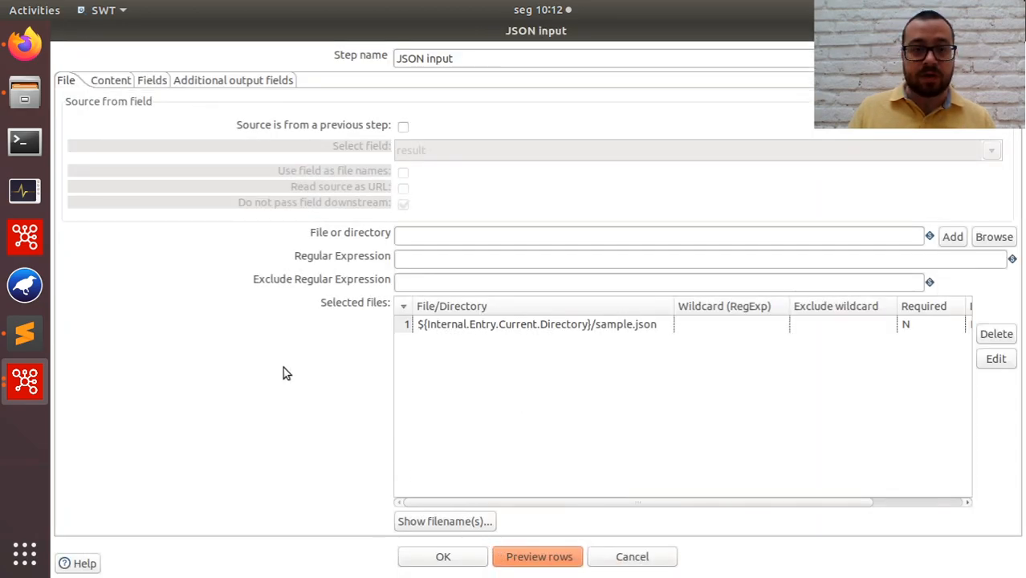
Open the JSON input step's field selection and compare its parsed keys with sample.json in Sublime Text.
{"action": "left_click", "coordinate": [152, 80]}
{"action": "left_click", "coordinate": [525, 518]}
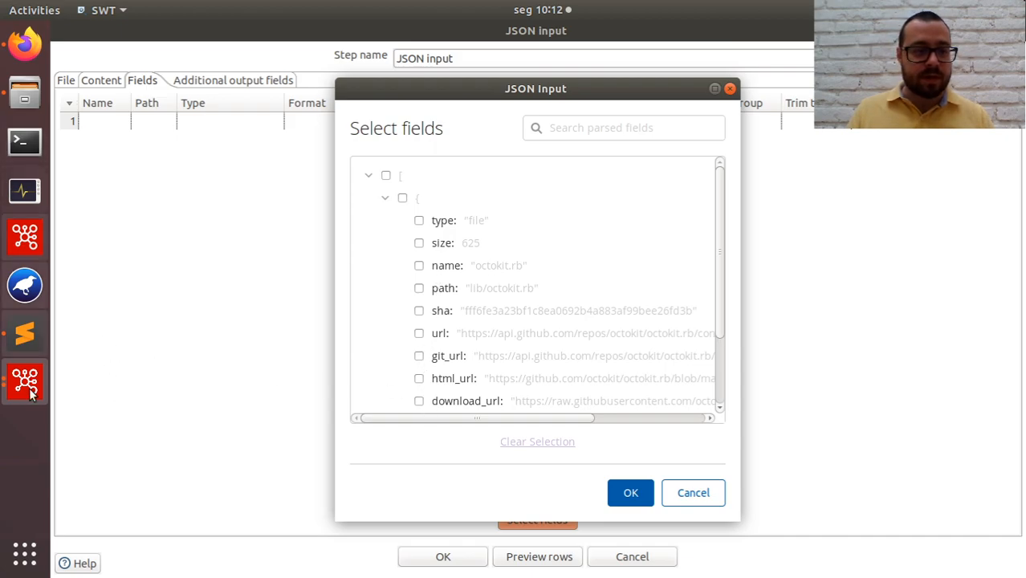
{"action": "left_click", "coordinate": [24, 333]}
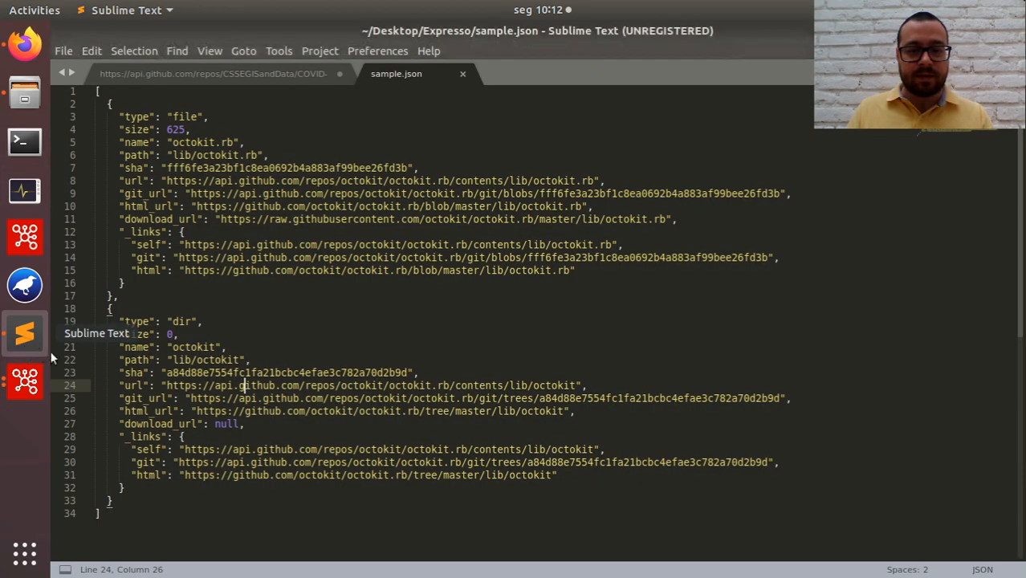
{"action": "left_click", "coordinate": [122, 117]}
{"action": "left_click", "coordinate": [133, 130]}
{"action": "left_click", "coordinate": [135, 142]}
{"action": "left_click", "coordinate": [133, 156]}
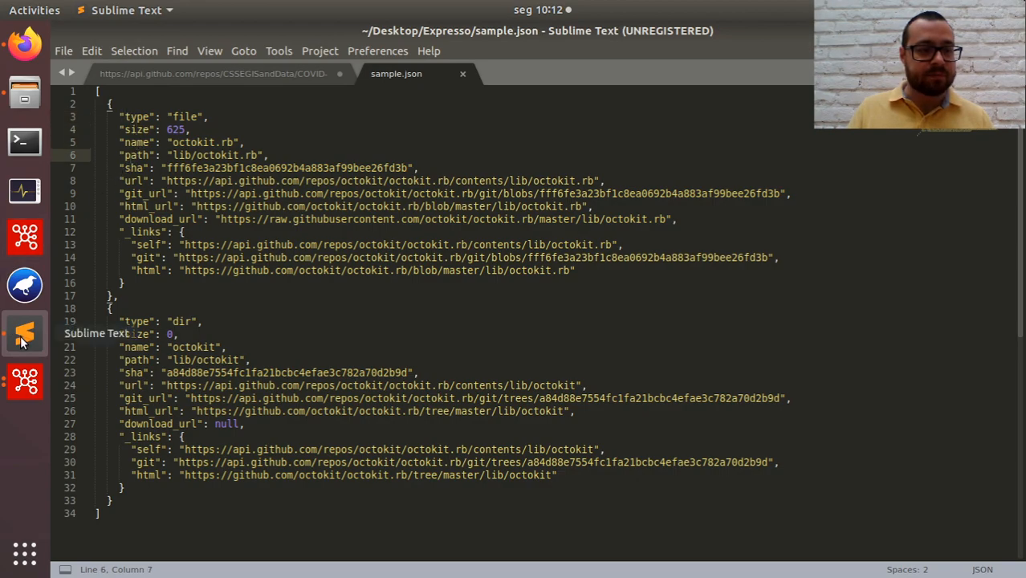
{"action": "left_click", "coordinate": [24, 379]}
{"action": "left_click", "coordinate": [122, 325]}
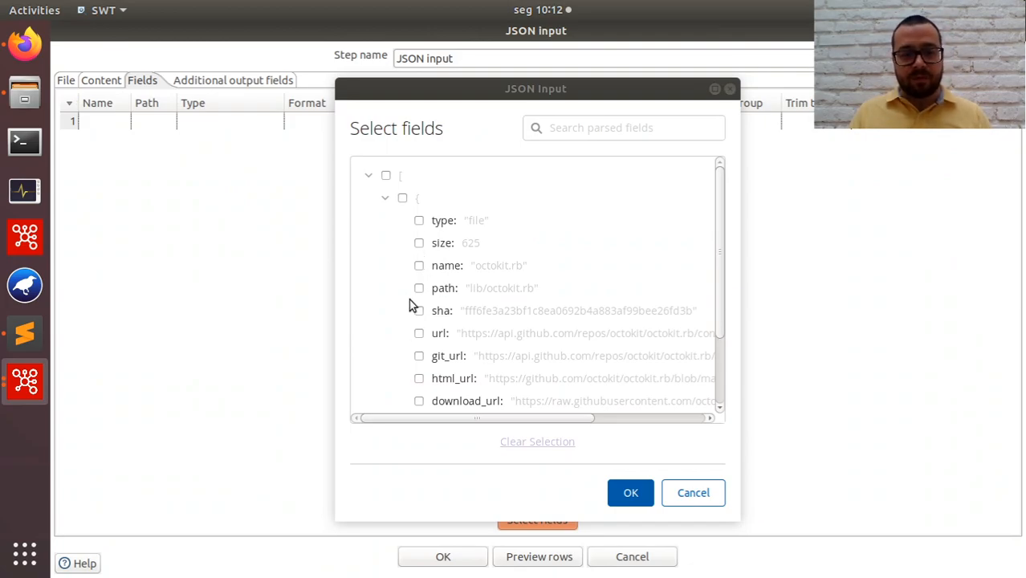
Choose type, size, name and download_url from the parsed sample as the JSON input step's output fields.
{"action": "left_click", "coordinate": [419, 221]}
{"action": "left_click", "coordinate": [419, 243]}
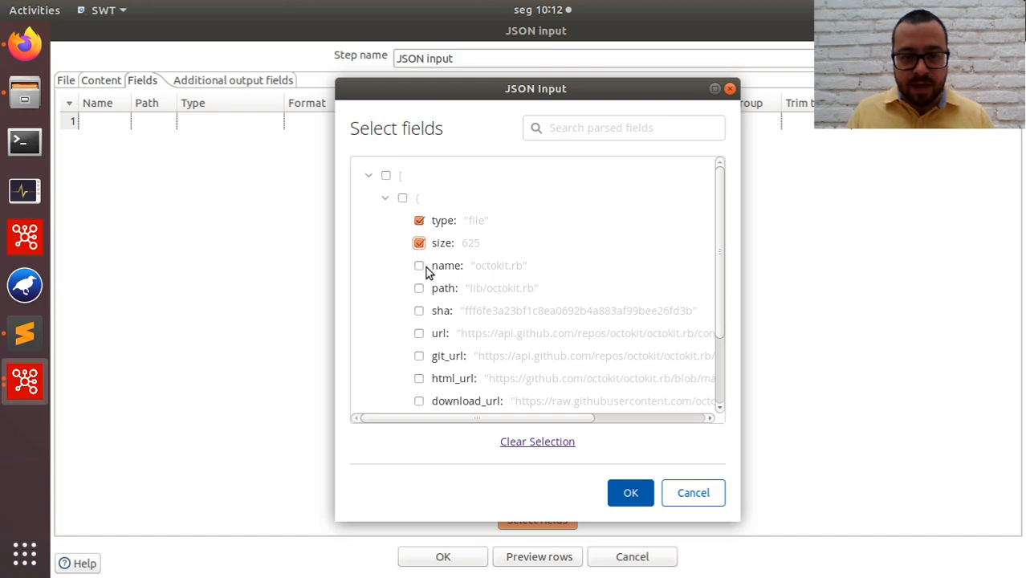
{"action": "left_click", "coordinate": [419, 265]}
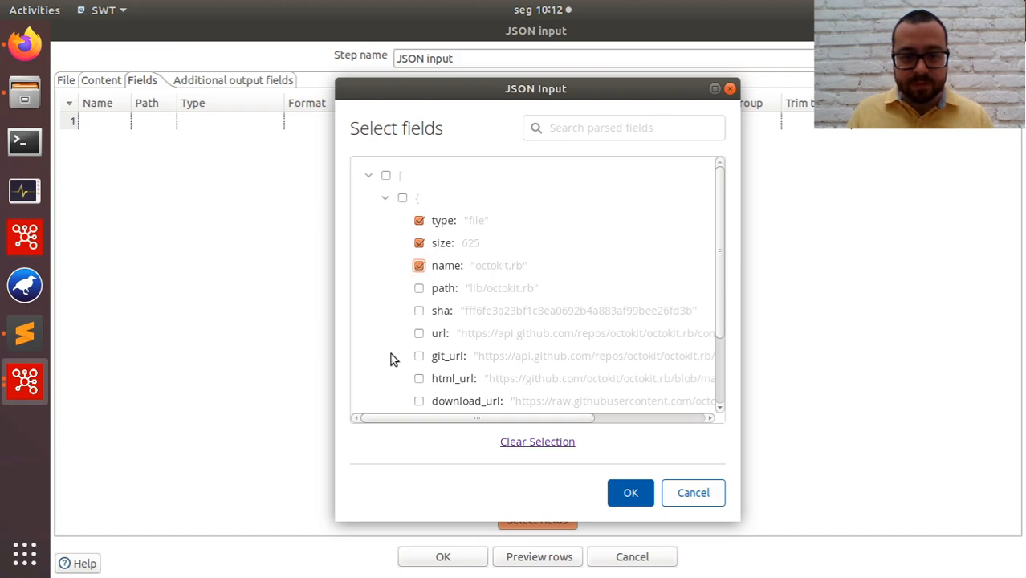
{"action": "left_click", "coordinate": [419, 401]}
{"action": "scroll", "coordinate": [510, 380], "scroll_direction": "down", "scroll_amount": 2}
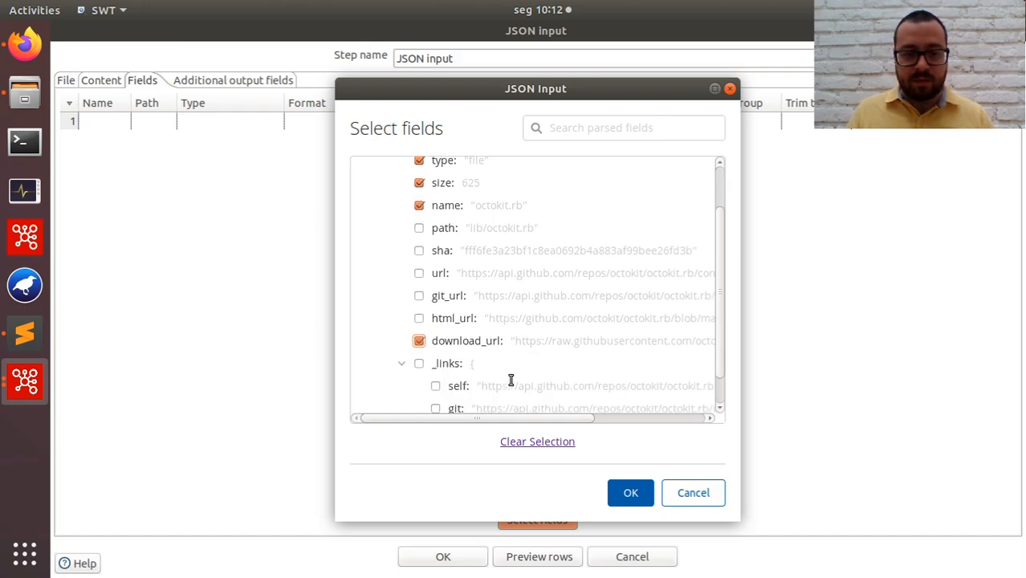
{"action": "scroll", "coordinate": [497, 347], "scroll_direction": "down", "scroll_amount": 1}
{"action": "left_click", "coordinate": [625, 493]}
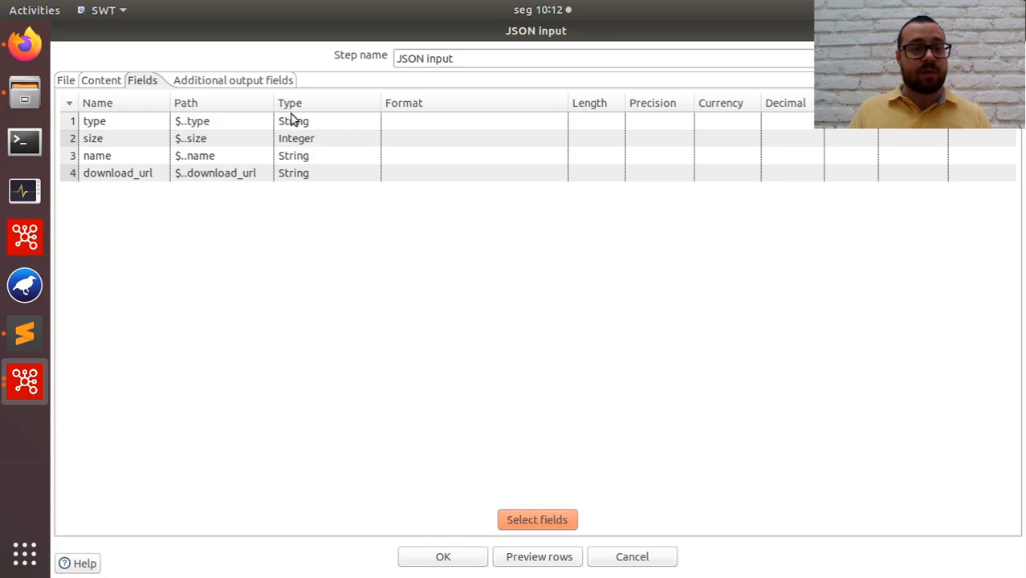
Preview the rows extracted from sample.json with the selected fields, and close the preview.
{"action": "left_click", "coordinate": [525, 558]}
{"action": "left_click", "coordinate": [594, 353]}
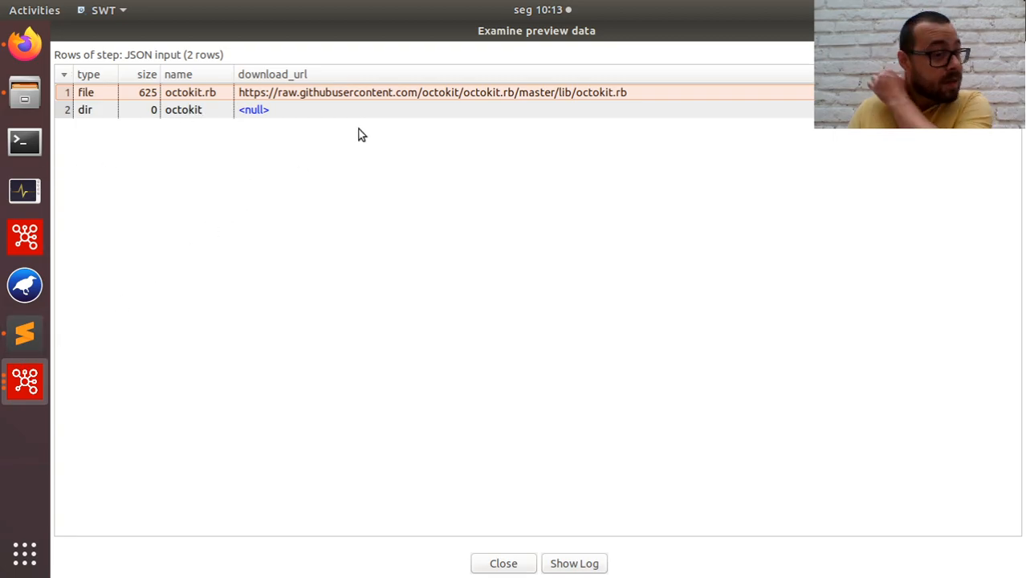
{"action": "left_click", "coordinate": [504, 564]}
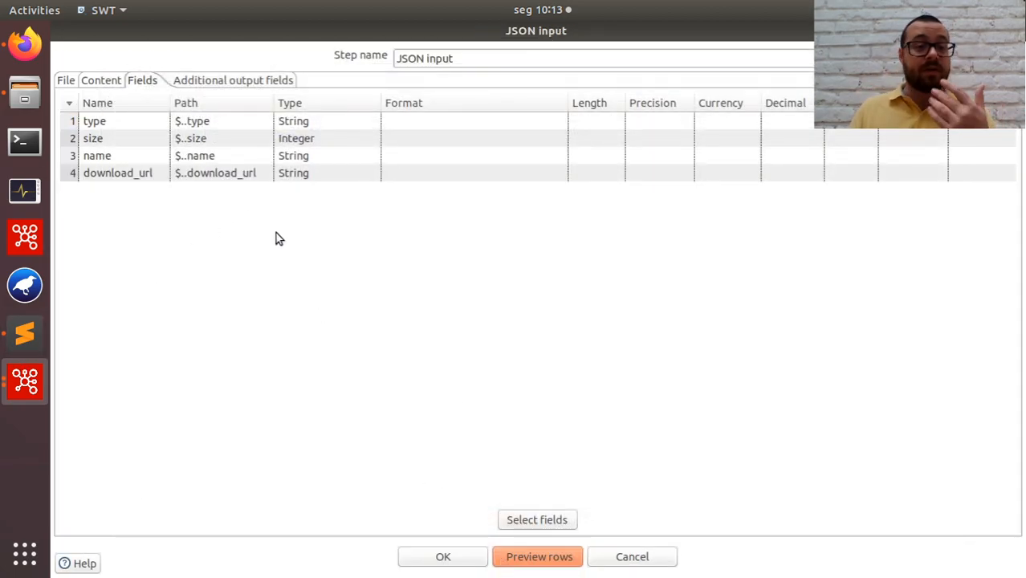
Turn reading from the previous step's result field back on and accept the JSON input settings.
{"action": "left_click", "coordinate": [67, 82]}
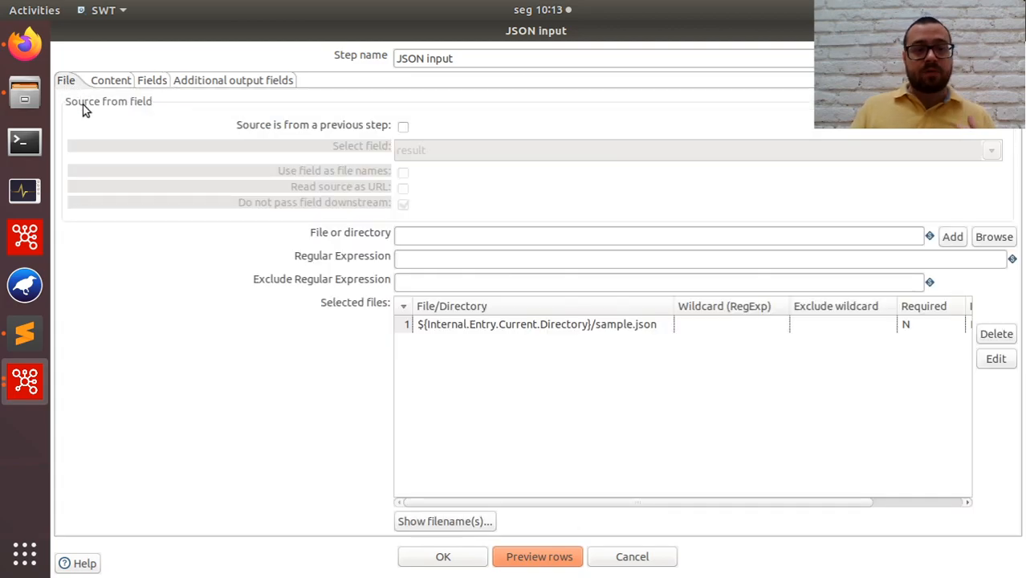
{"action": "left_click", "coordinate": [402, 127]}
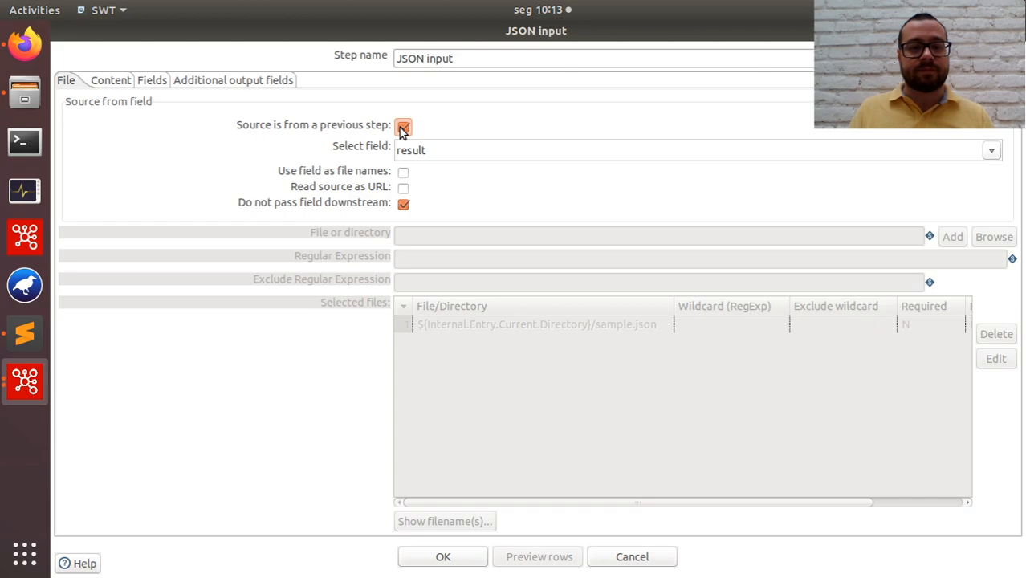
{"action": "left_click", "coordinate": [464, 560]}
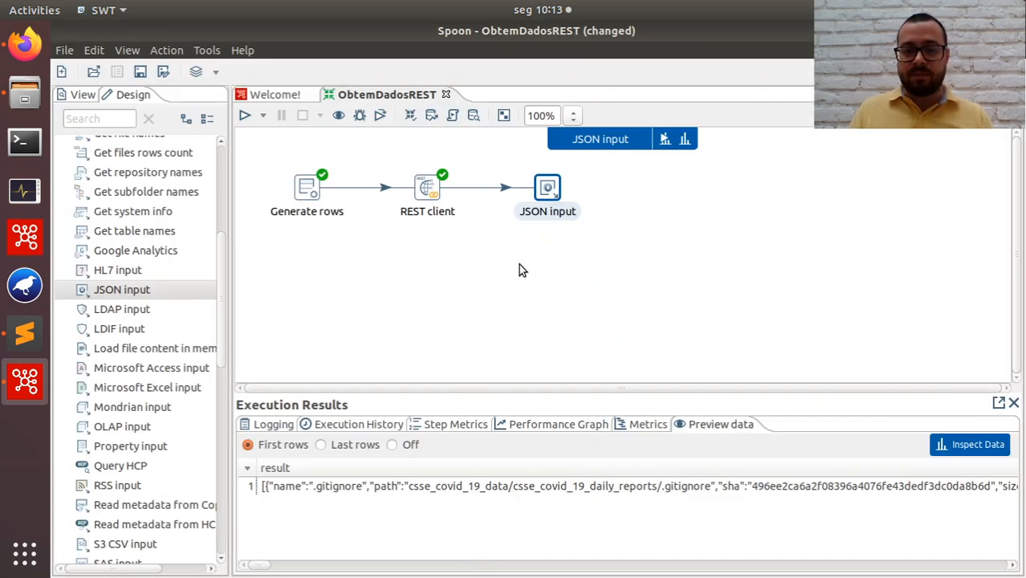
Run the transformation with the Pentaho local configuration and show the preview data of REST client and JSON input in an enlarged results area.
{"action": "left_click", "coordinate": [245, 115]}
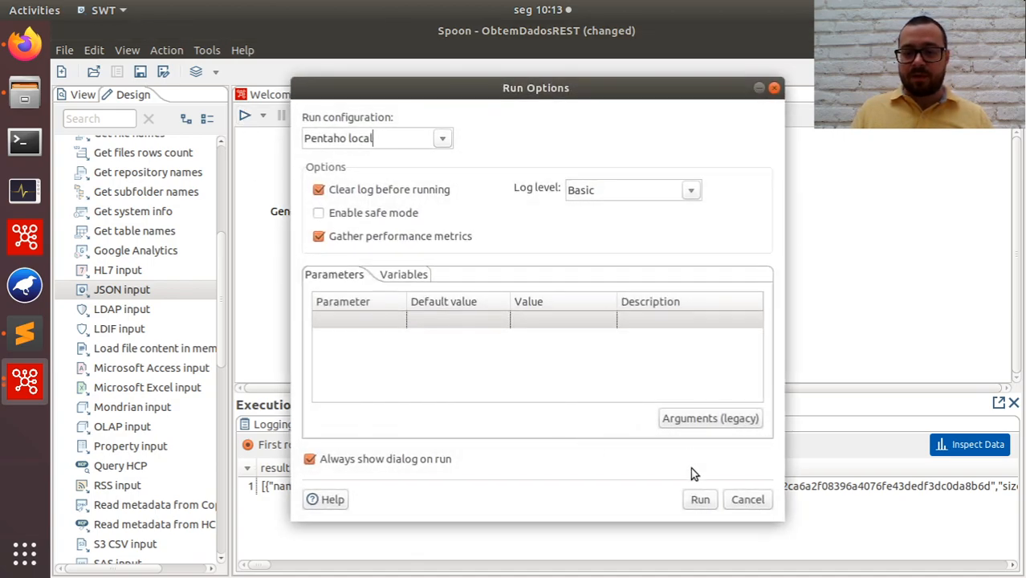
{"action": "left_click", "coordinate": [699, 499]}
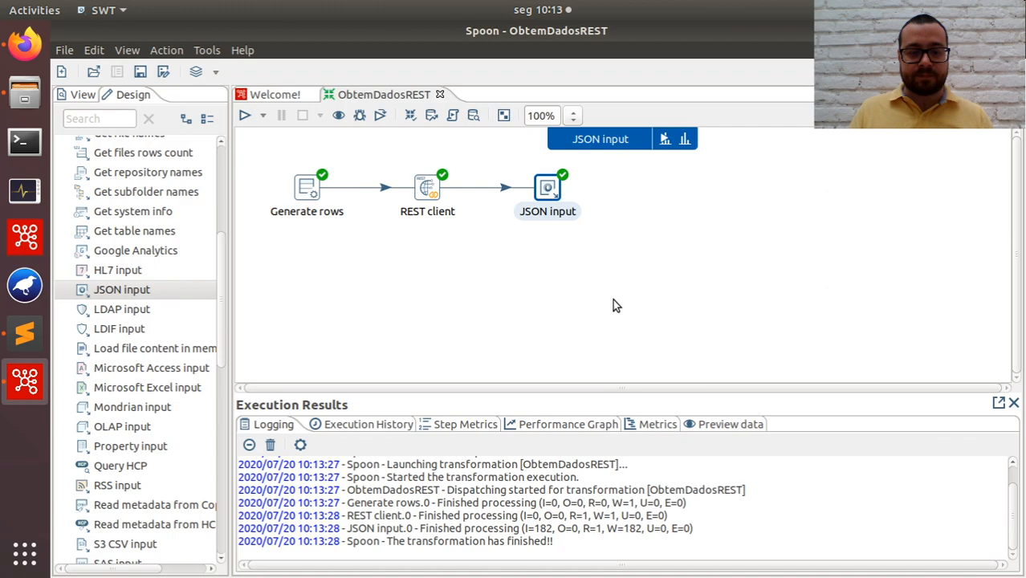
{"action": "left_click", "coordinate": [726, 423]}
{"action": "left_click_drag", "start_coordinate": [652, 390], "coordinate": [646, 297]}
{"action": "left_click", "coordinate": [425, 191]}
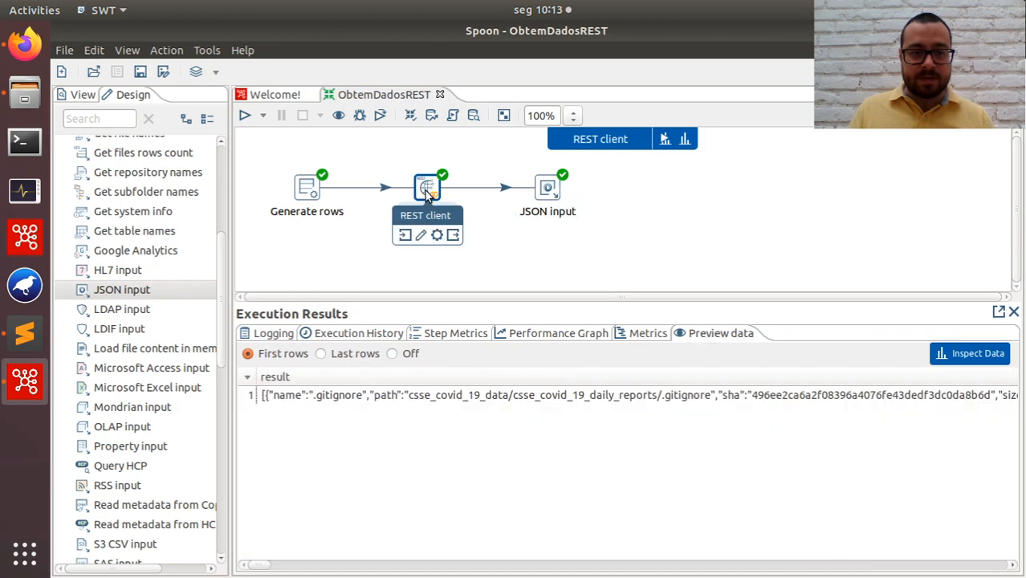
{"action": "left_click", "coordinate": [540, 190]}
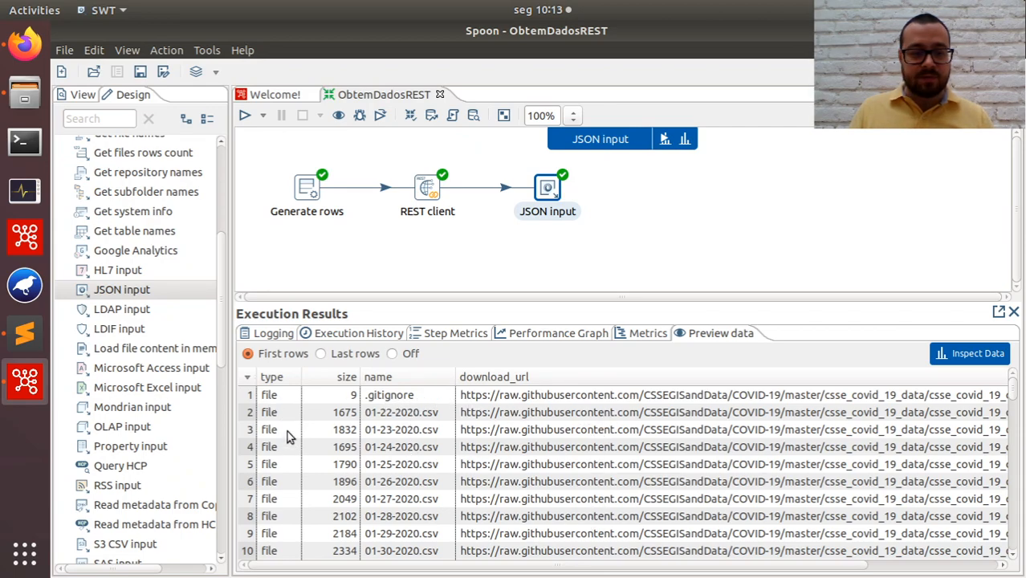
Examine the type, size, name and download_url values in the JSON input step's preview rows.
{"action": "scroll", "coordinate": [337, 418], "scroll_direction": "down", "scroll_amount": 4}
{"action": "scroll", "coordinate": [337, 482], "scroll_direction": "down", "scroll_amount": 3}
{"action": "scroll", "coordinate": [337, 449], "scroll_direction": "up", "scroll_amount": 7}
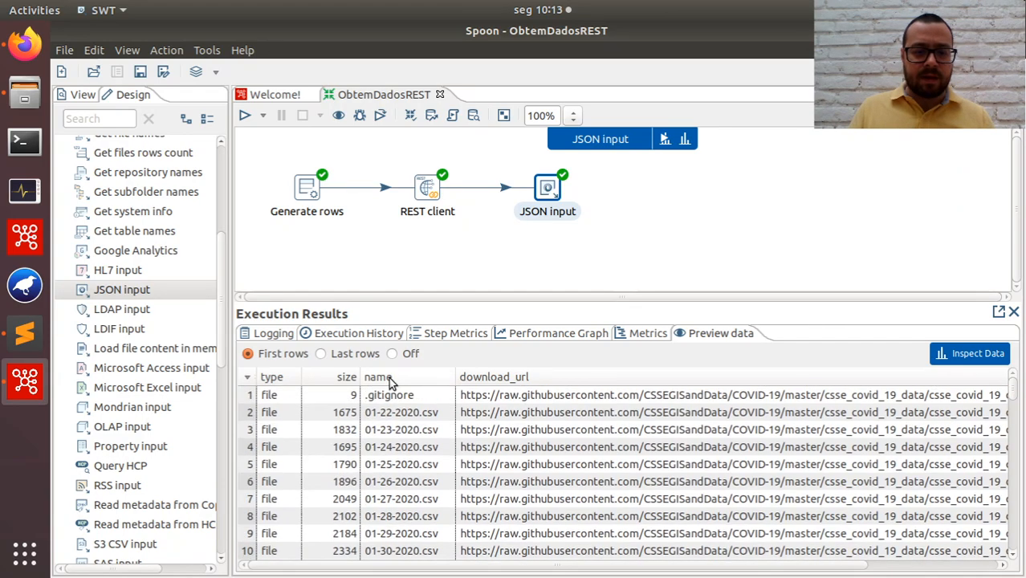
{"action": "scroll", "coordinate": [405, 473], "scroll_direction": "down", "scroll_amount": 1}
{"action": "scroll", "coordinate": [417, 470], "scroll_direction": "up", "scroll_amount": 1}
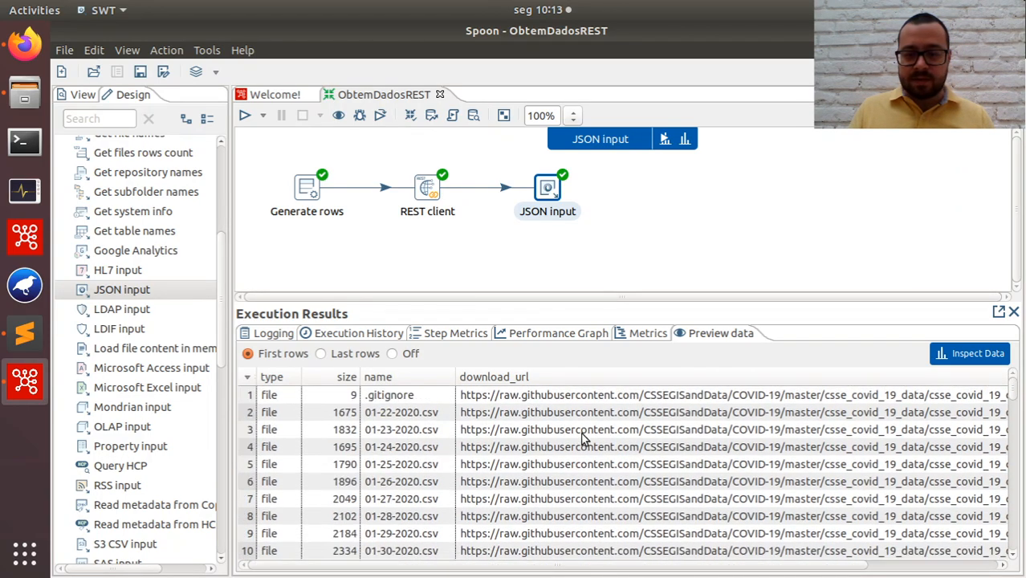
{"action": "scroll", "coordinate": [584, 437], "scroll_direction": "down", "scroll_amount": 2}
{"action": "left_click_drag", "start_coordinate": [531, 566], "coordinate": [433, 536]}
{"action": "scroll", "coordinate": [426, 482], "scroll_direction": "down", "scroll_amount": 7}
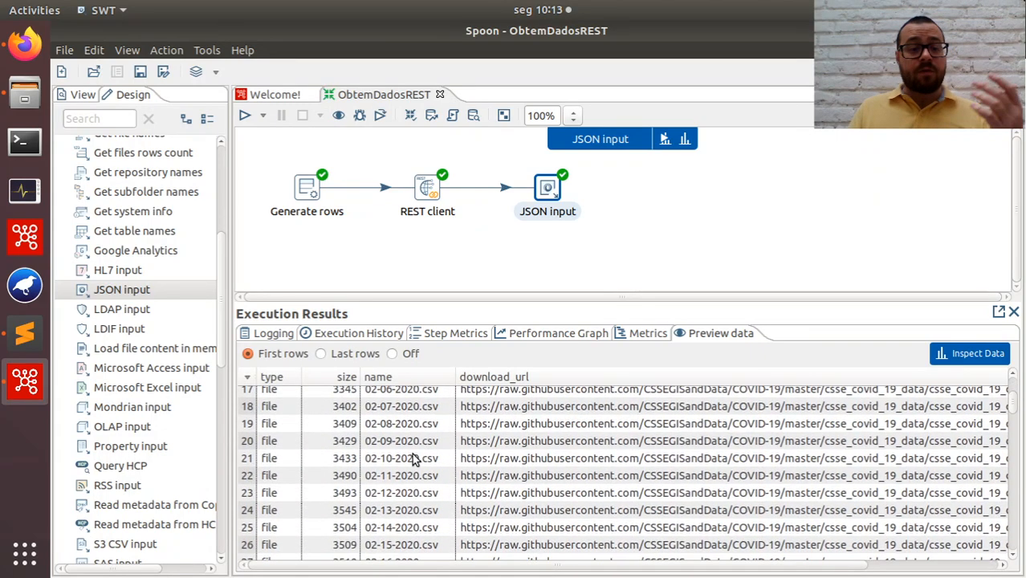
{"action": "scroll", "coordinate": [427, 484], "scroll_direction": "down", "scroll_amount": 3}
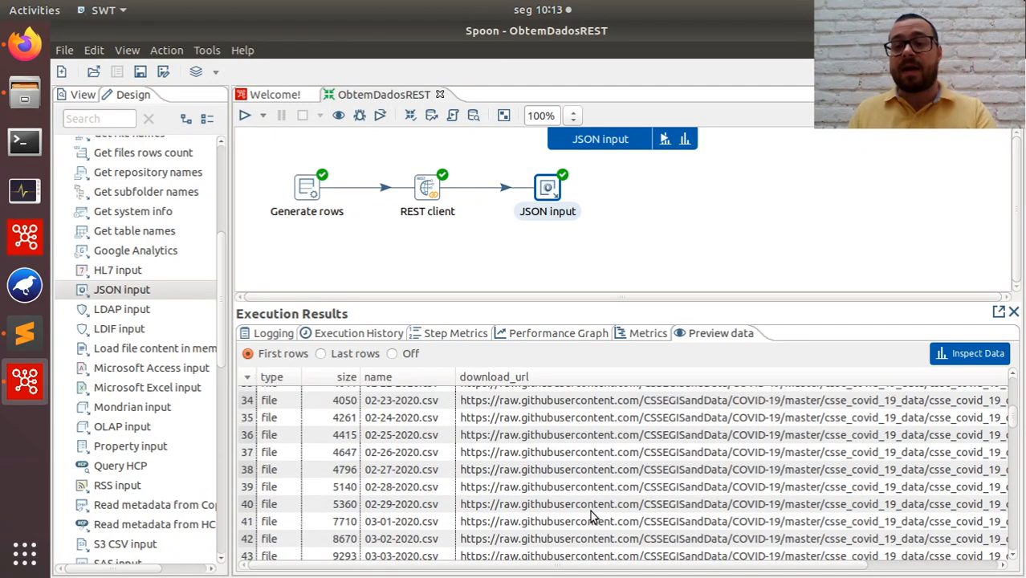